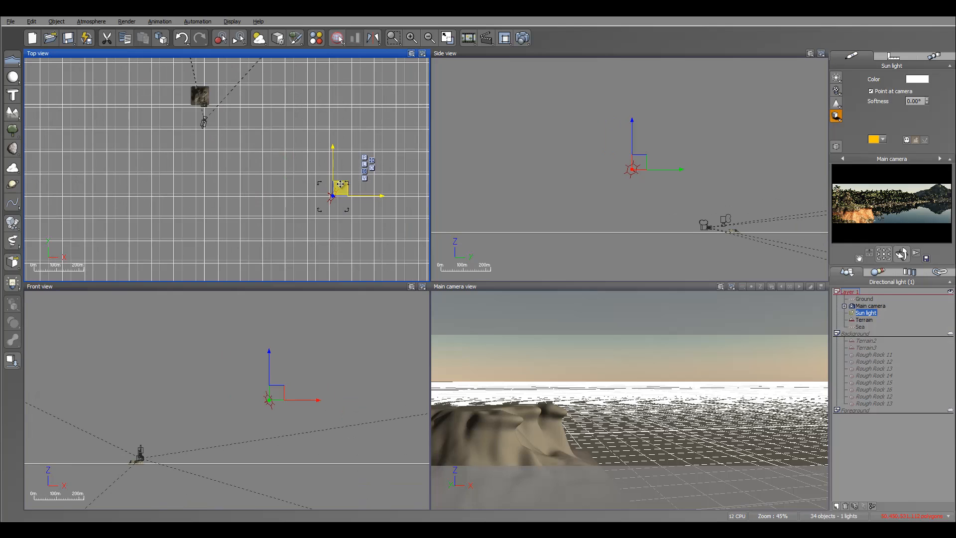
Move the sun light about 600 m forward along Y and lower it about 200 m towards the horizon for a sunset.
drag(339, 189, 333, 95)
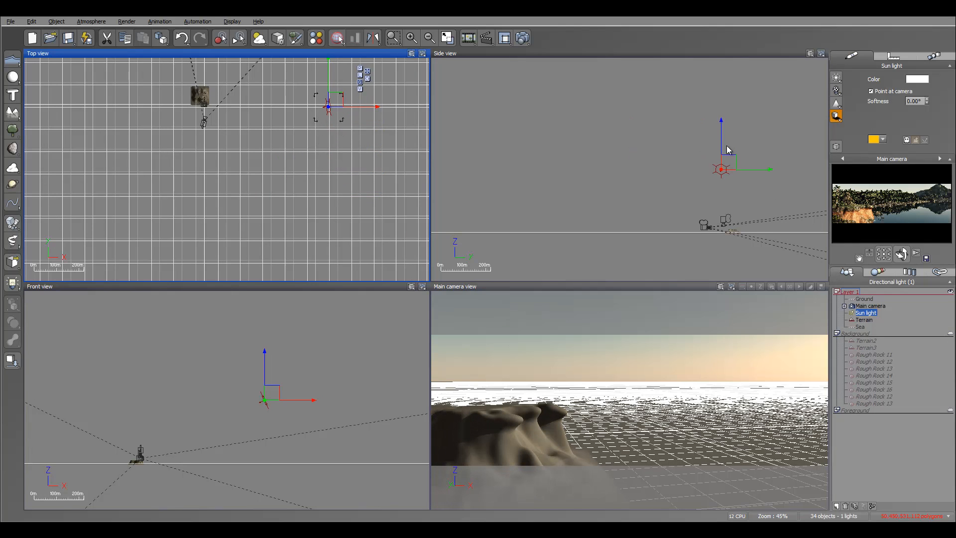
drag(726, 145, 723, 183)
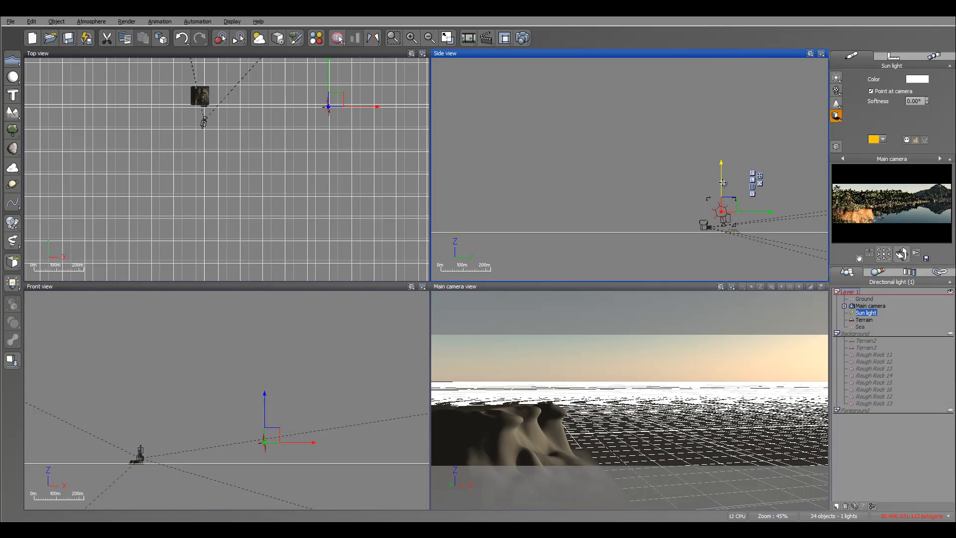
right_drag(198, 184, 155, 271)
drag(292, 186, 288, 142)
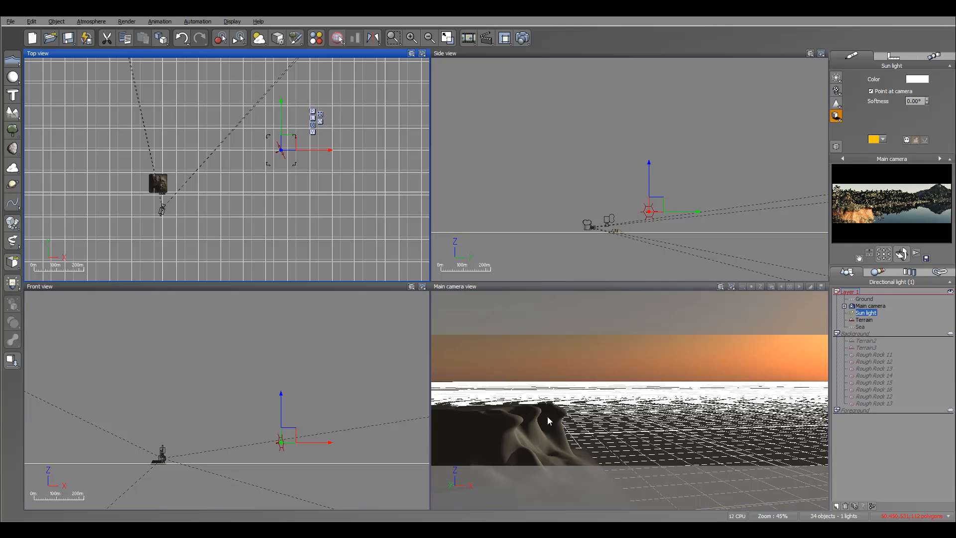
right_drag(253, 168, 248, 192)
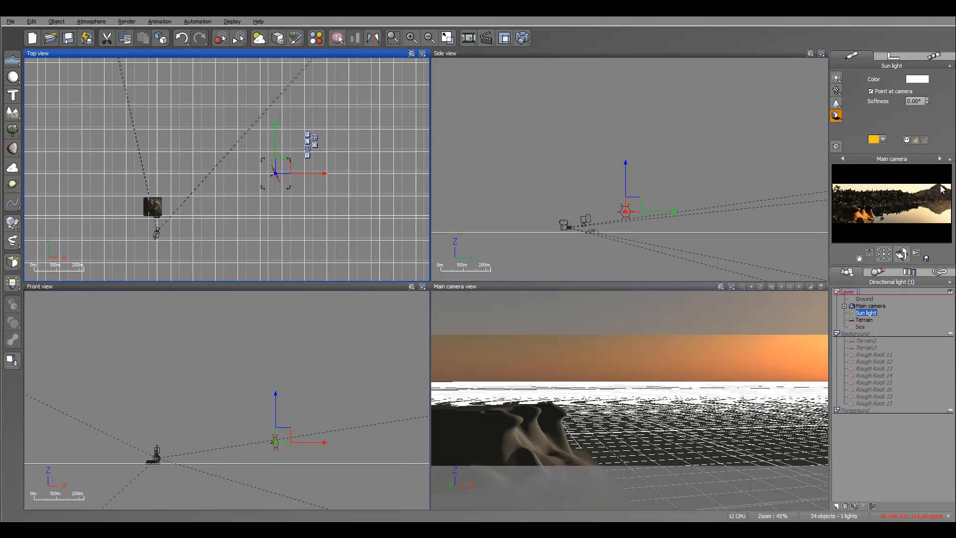
Move the main camera back about 40 m from the terrain and tilt it slightly upward.
click(871, 306)
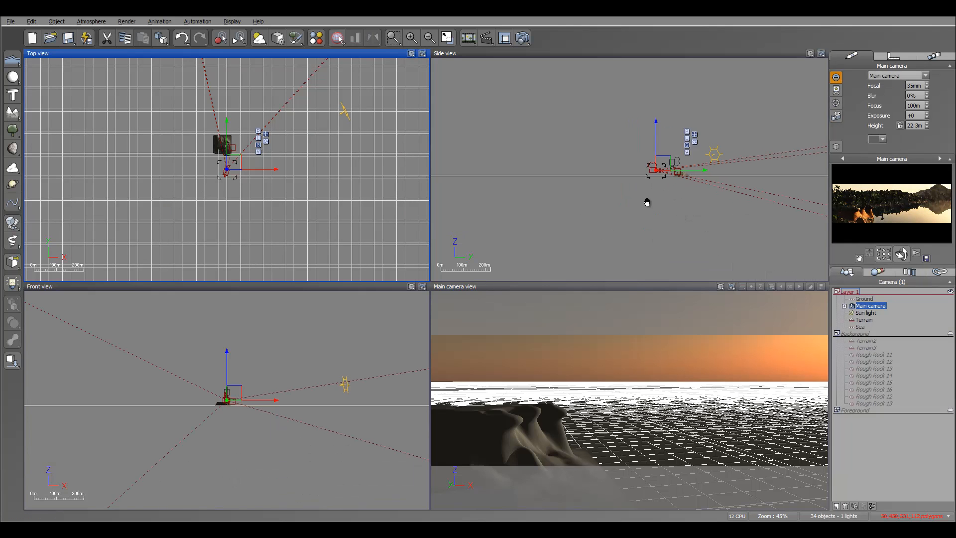
scroll(644, 200, up, 6)
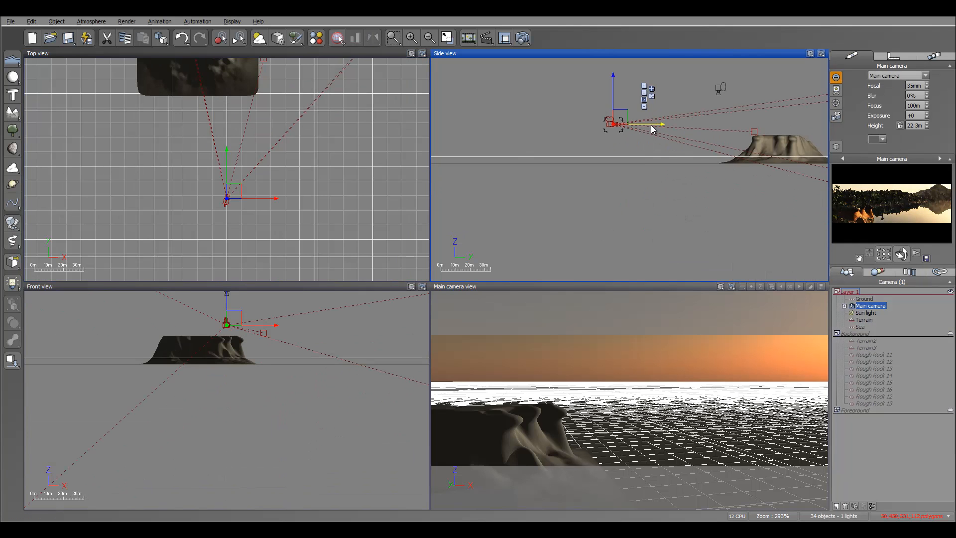
drag(652, 130, 597, 129)
drag(902, 254, 903, 248)
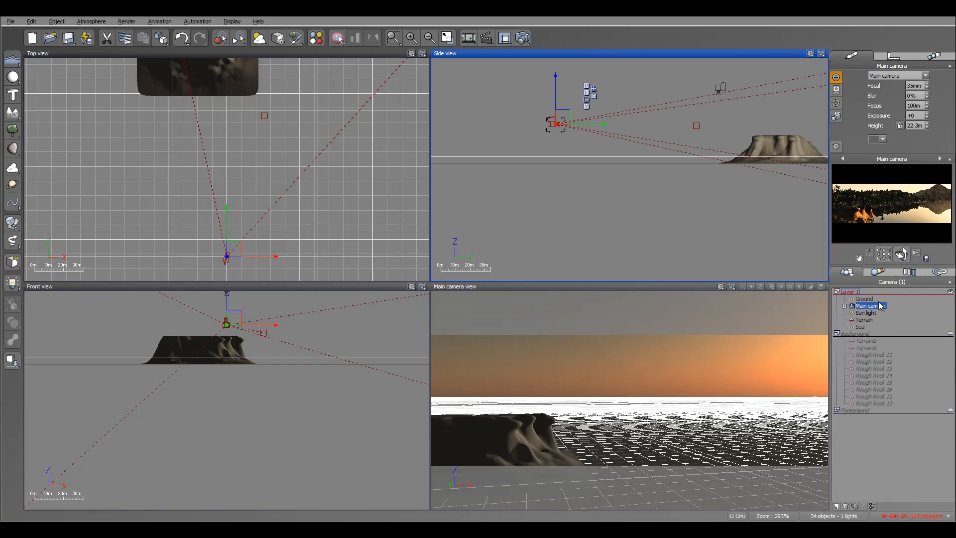
Show the Foreground layer and turn the main camera away from the rocks and slightly upward.
click(952, 410)
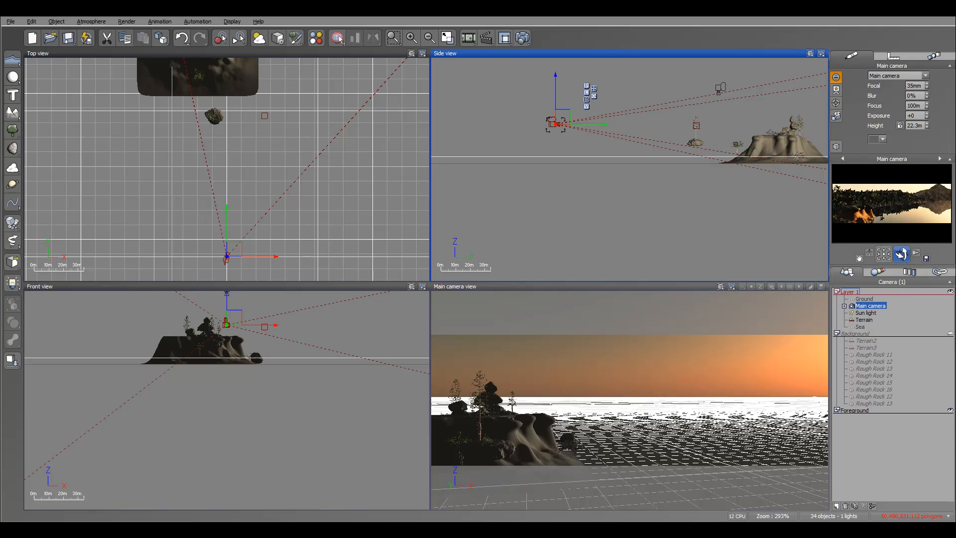
drag(902, 254, 907, 253)
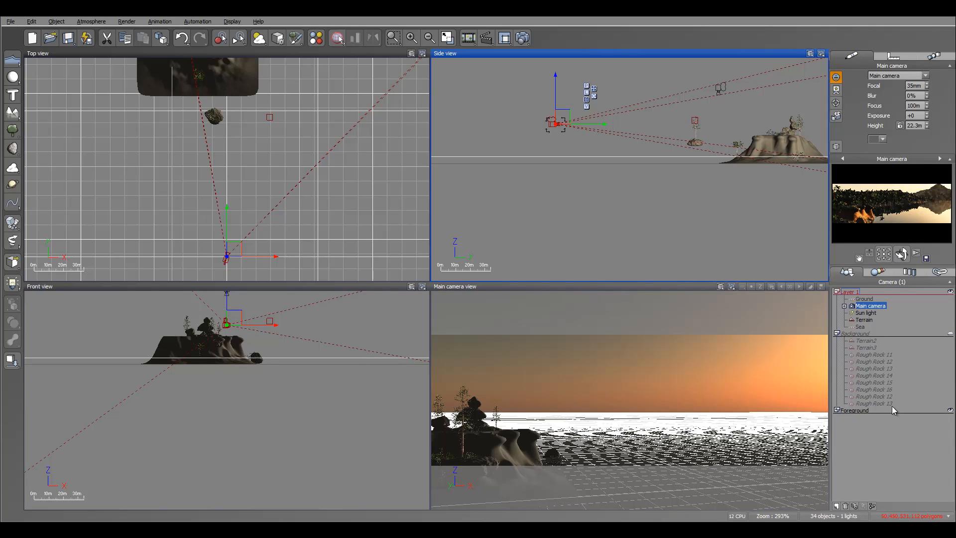
Shift the Scots Pine in the Foreground layer slightly along negative X on its rock.
click(837, 410)
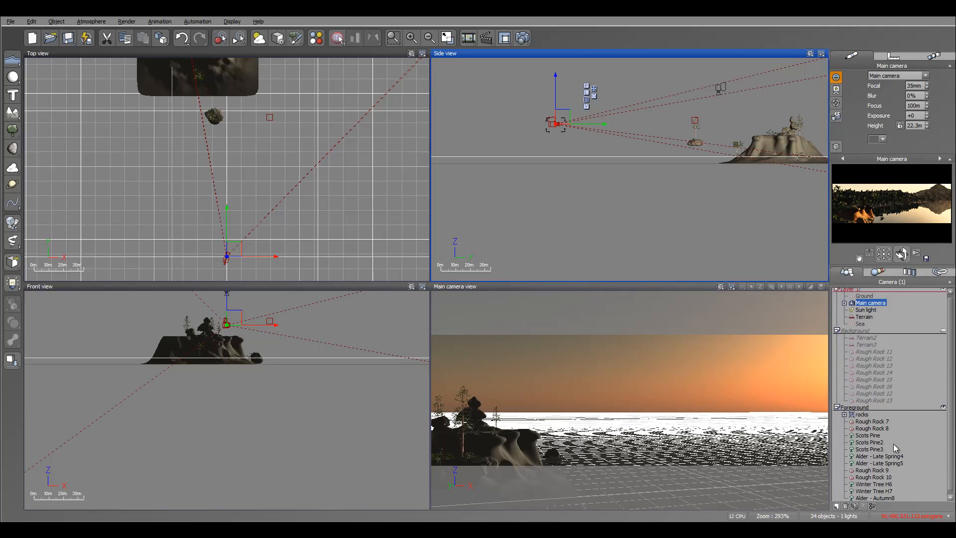
click(868, 436)
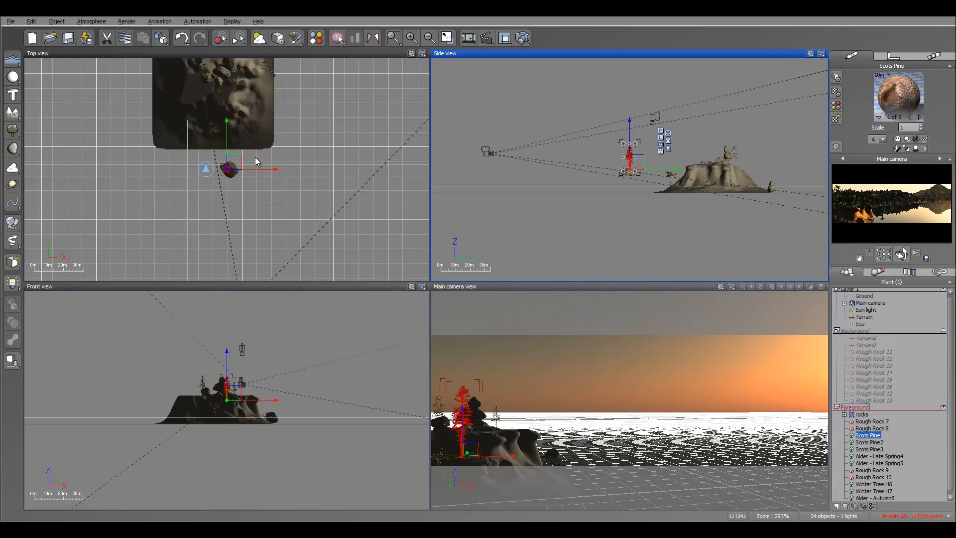
right_drag(256, 163, 305, 156)
scroll(283, 166, up, 5)
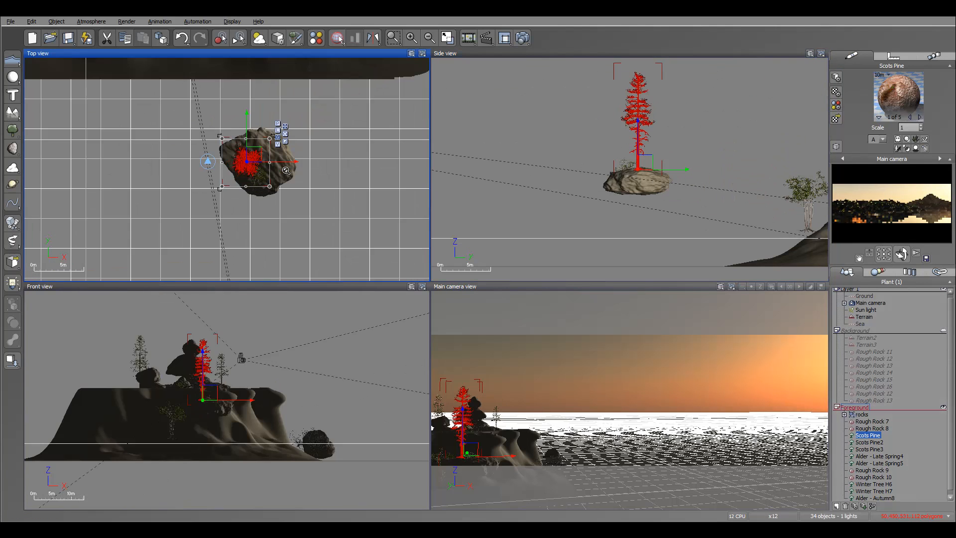
drag(286, 161, 282, 162)
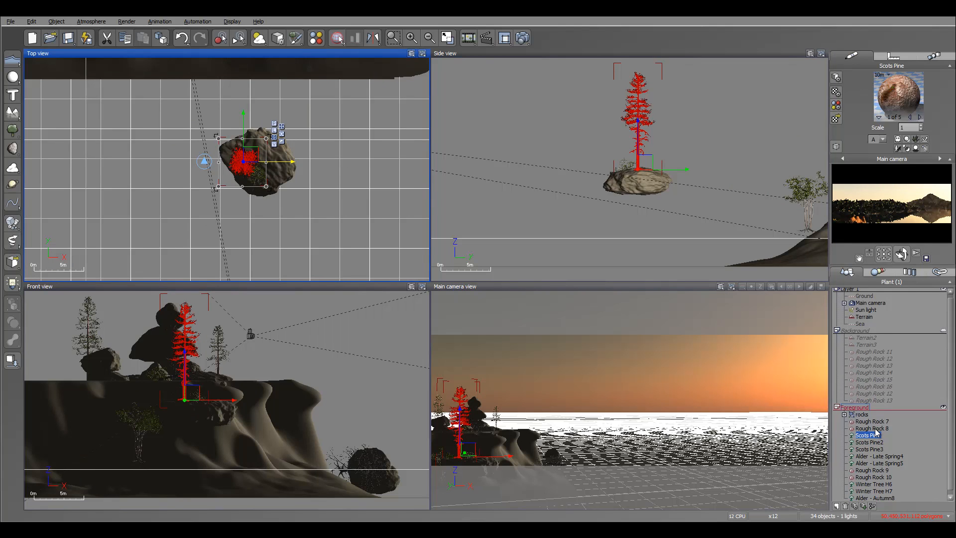
Move Rough Rock 7 along negative X beneath the shifted pine and refresh the camera preview.
click(288, 177)
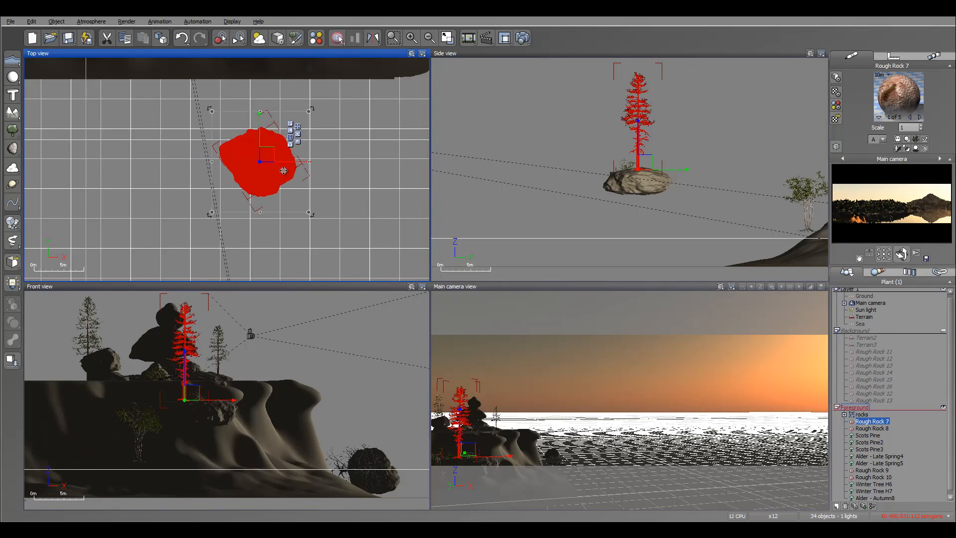
drag(297, 162, 269, 157)
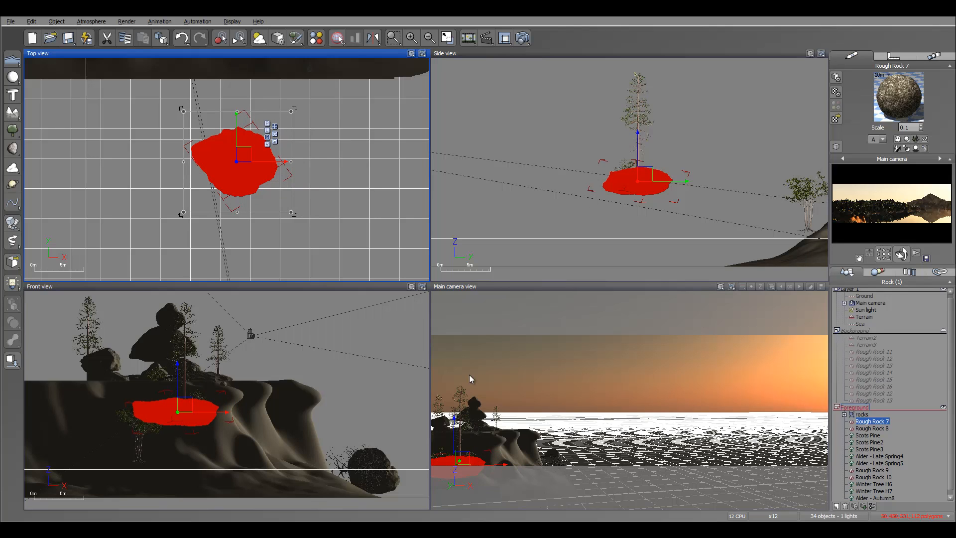
right_click(868, 199)
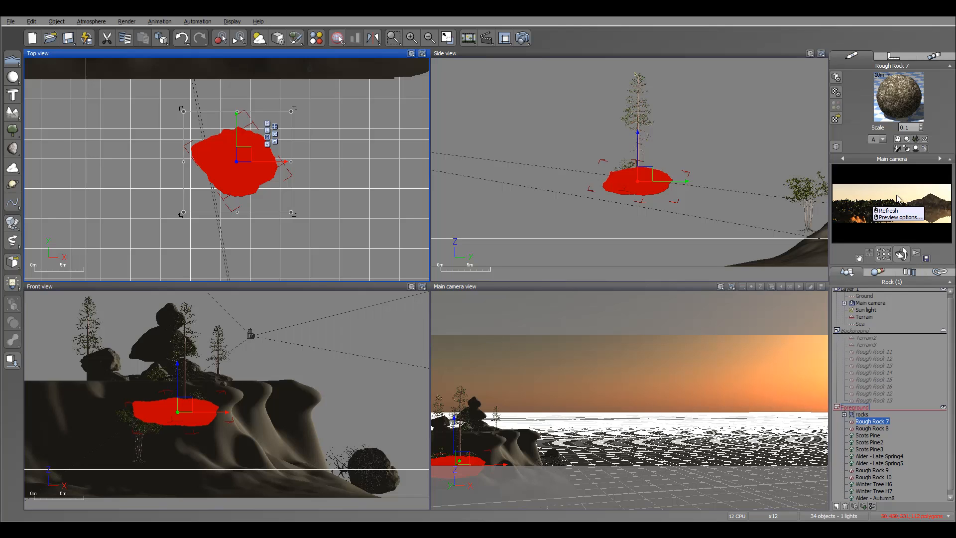
click(889, 211)
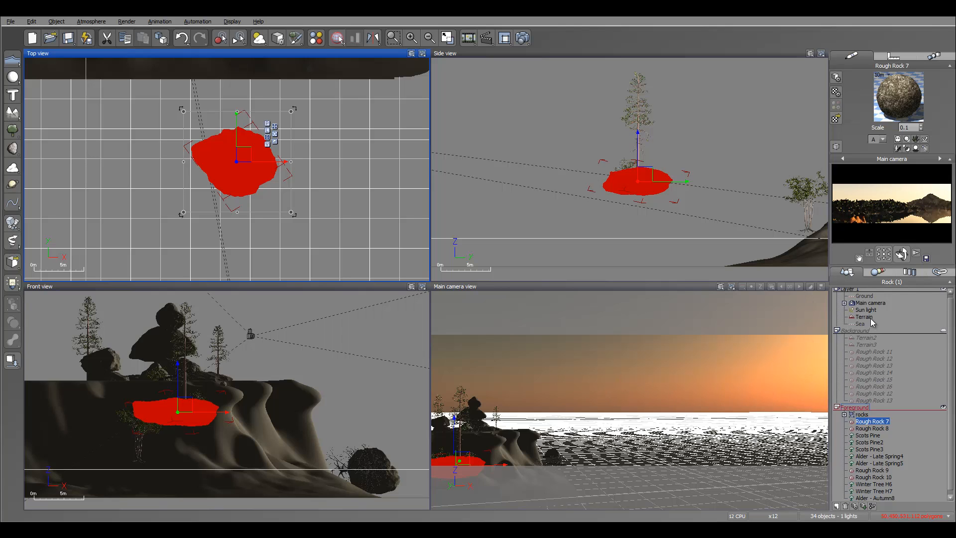
Re-aim the main camera slightly downward to fine-tune the horizon in the shot.
click(875, 303)
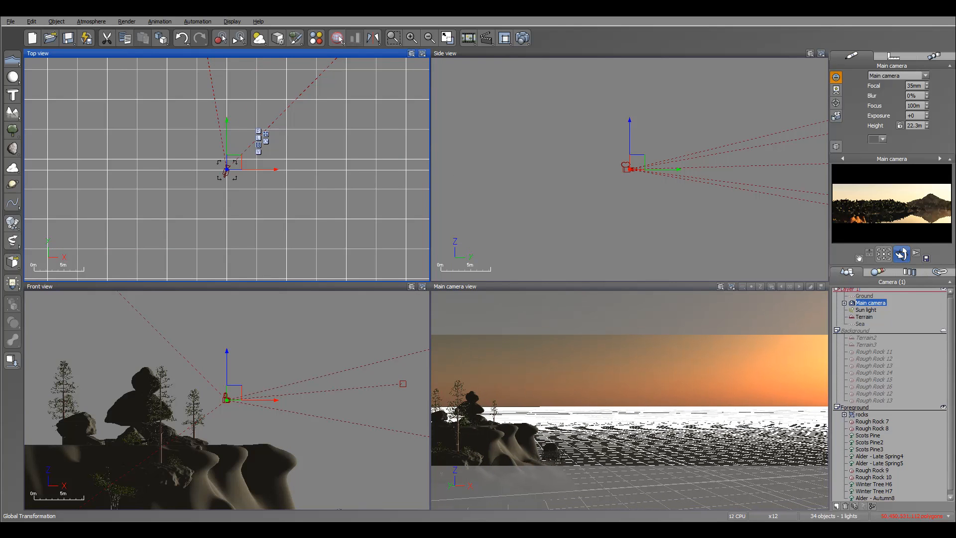
drag(902, 254, 868, 388)
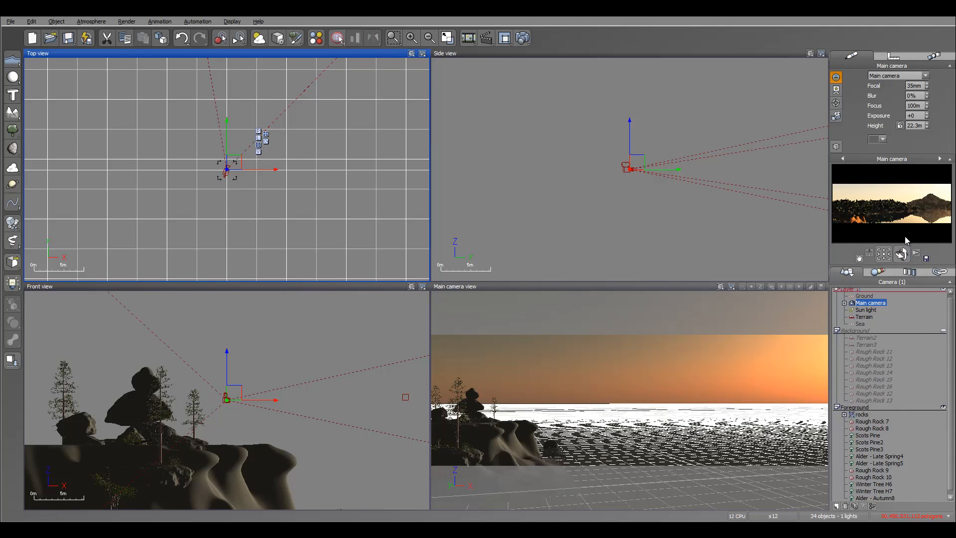
mouse_move(904, 252)
mouse_down()
mouse_move(452, 381)
mouse_move(905, 250)
mouse_up()
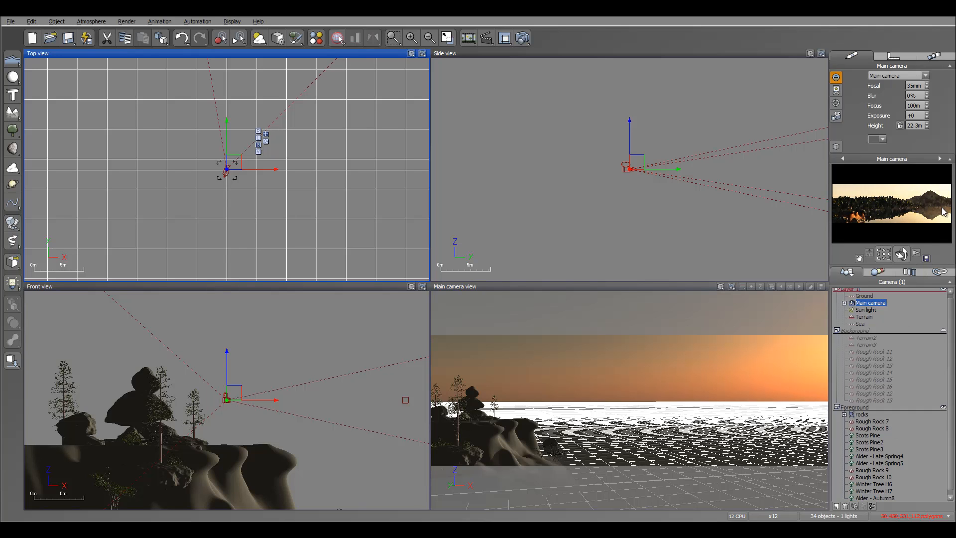
Set Turn reflective with angle to 54% for the Default water layer of the Sea material.
click(867, 325)
double_click(910, 98)
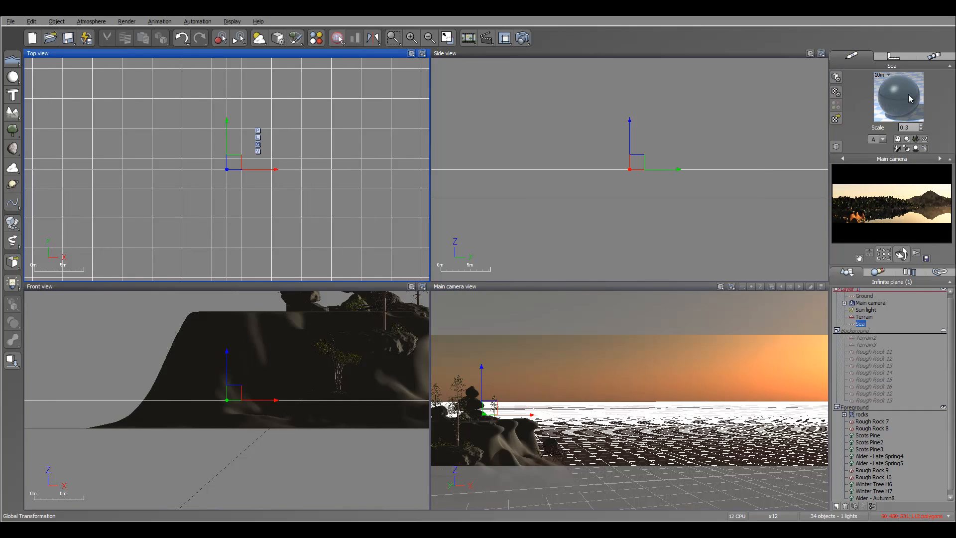
click(579, 161)
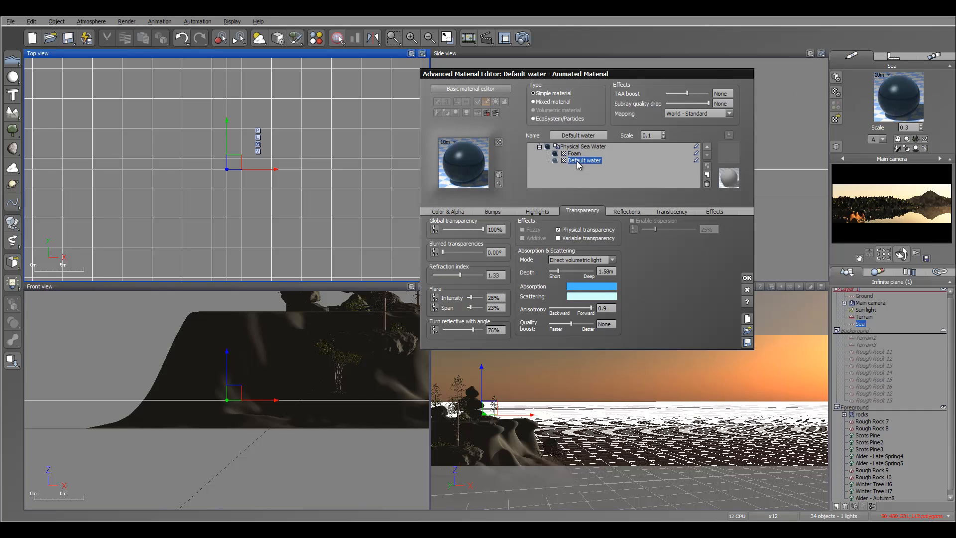
drag(473, 330, 470, 331)
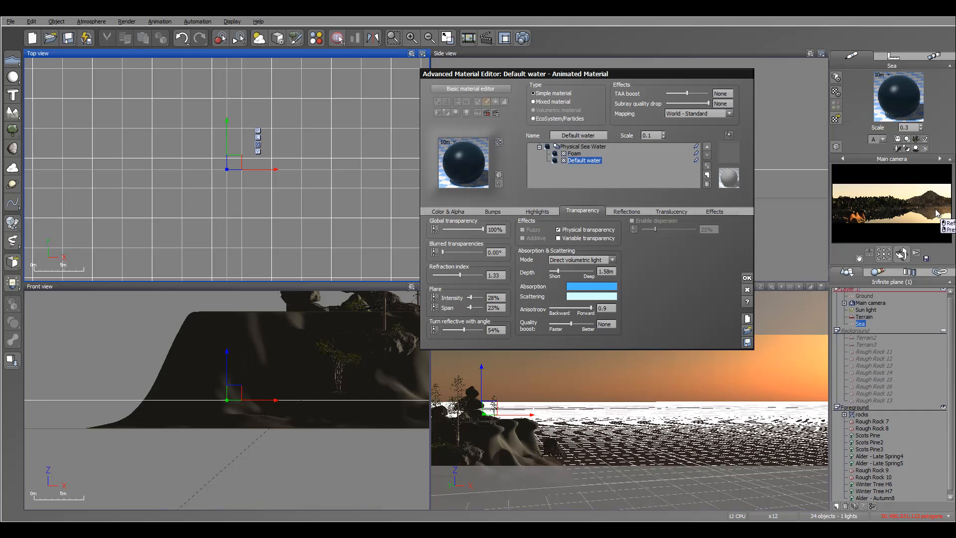
Set the Default water bump depth to 0.4 and accept the material changes.
click(494, 211)
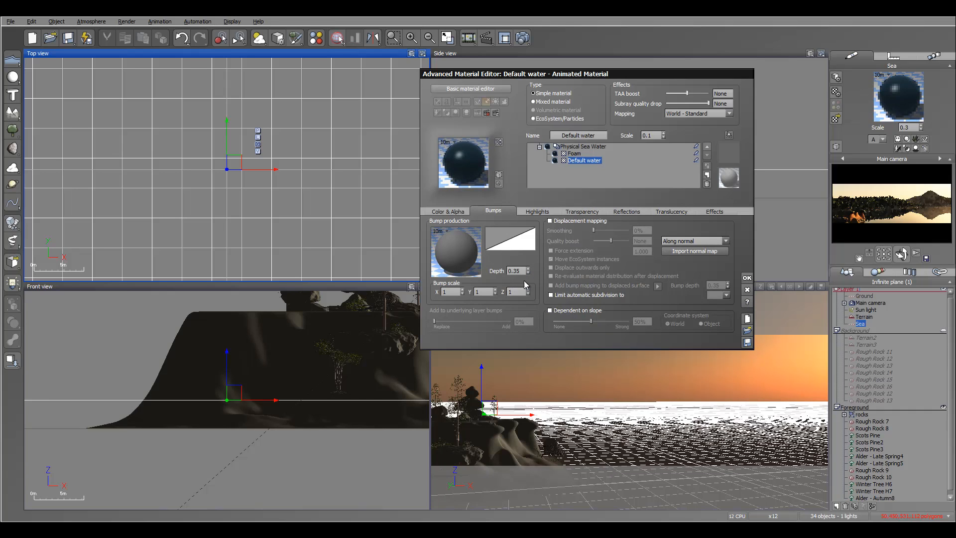
click(529, 270)
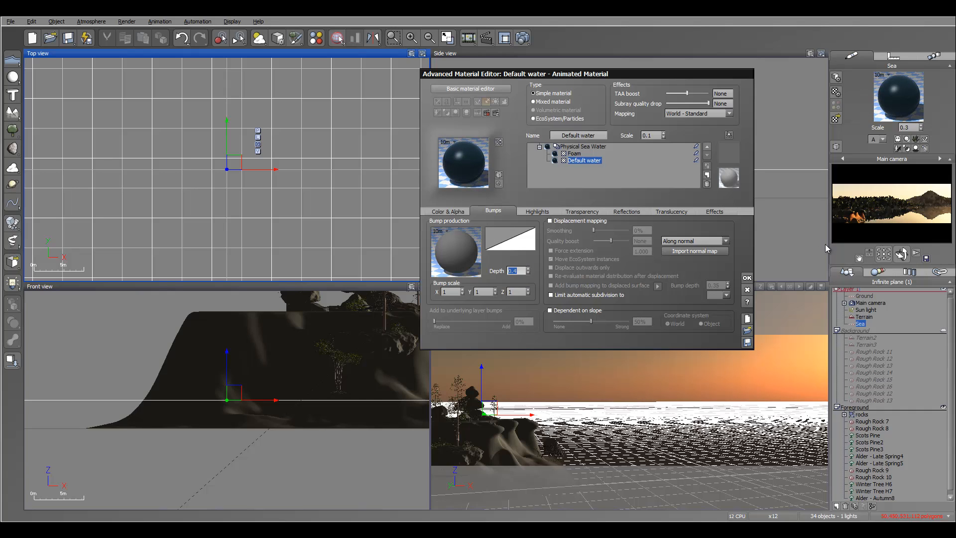
click(747, 278)
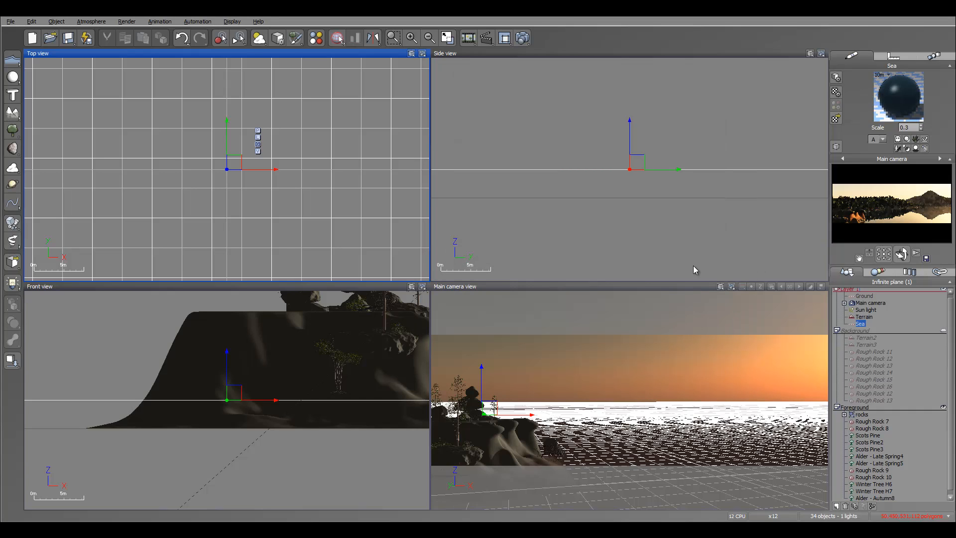
Set the atmosphere's lighting model to Global radiosity.
click(92, 20)
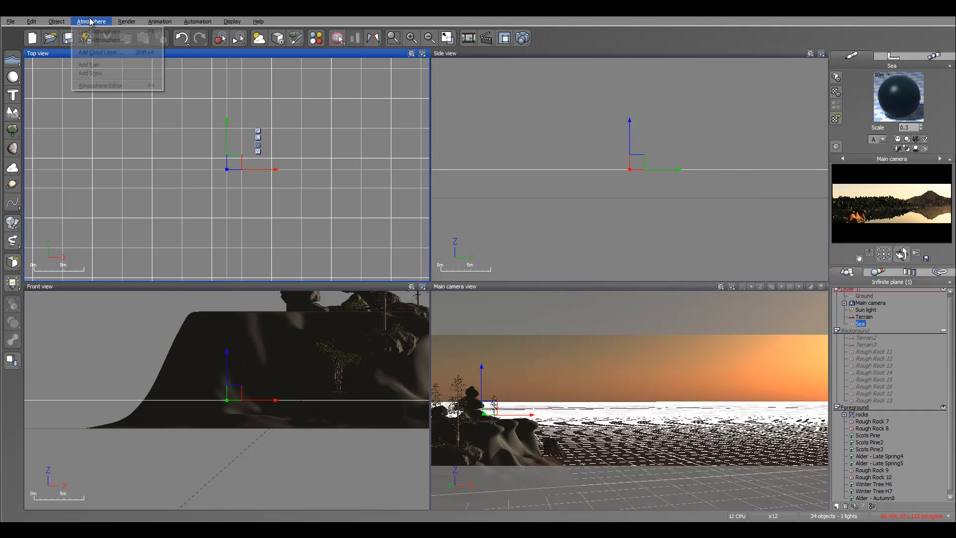
click(102, 85)
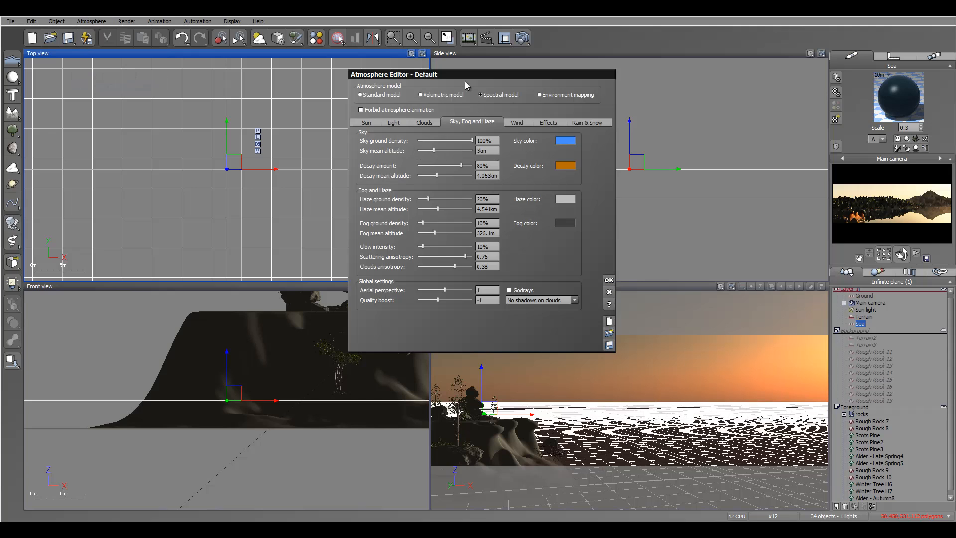
drag(465, 79, 488, 97)
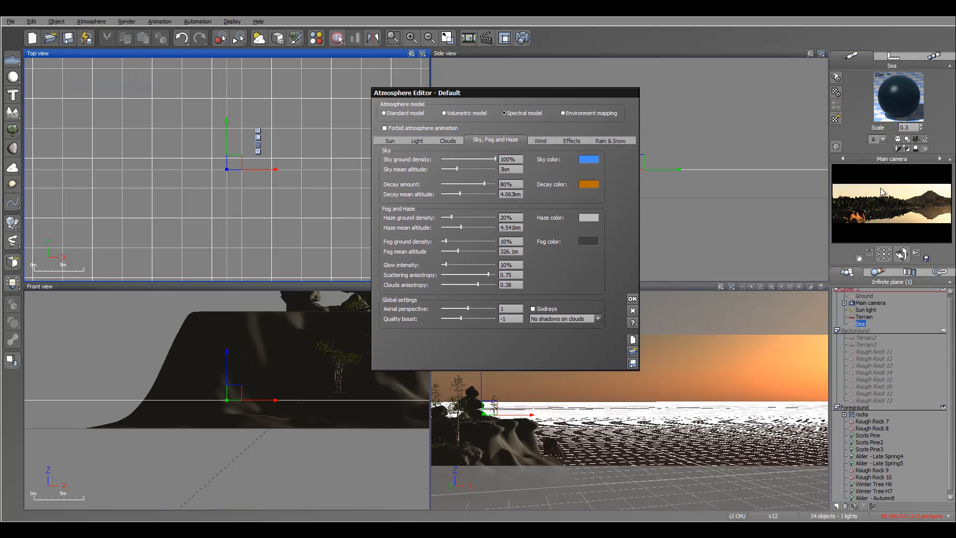
click(418, 141)
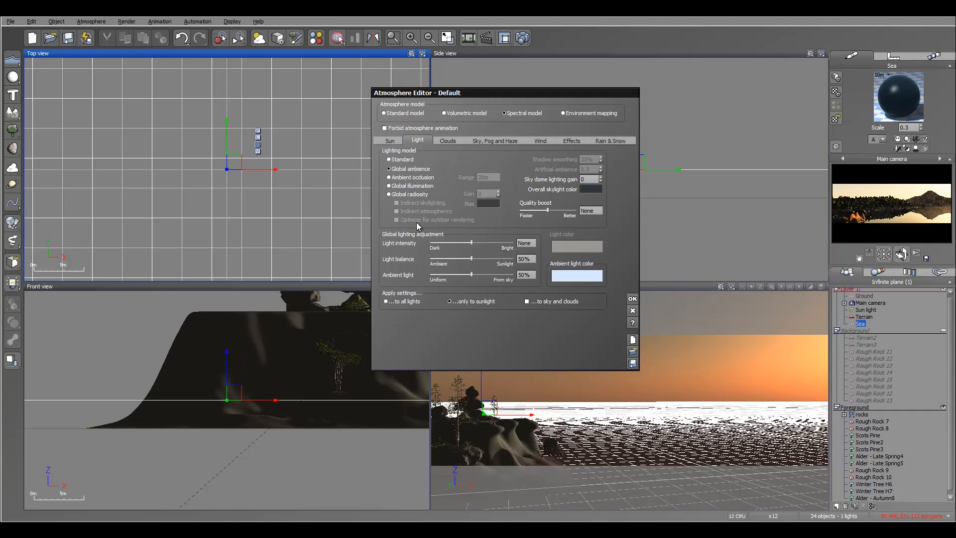
click(407, 195)
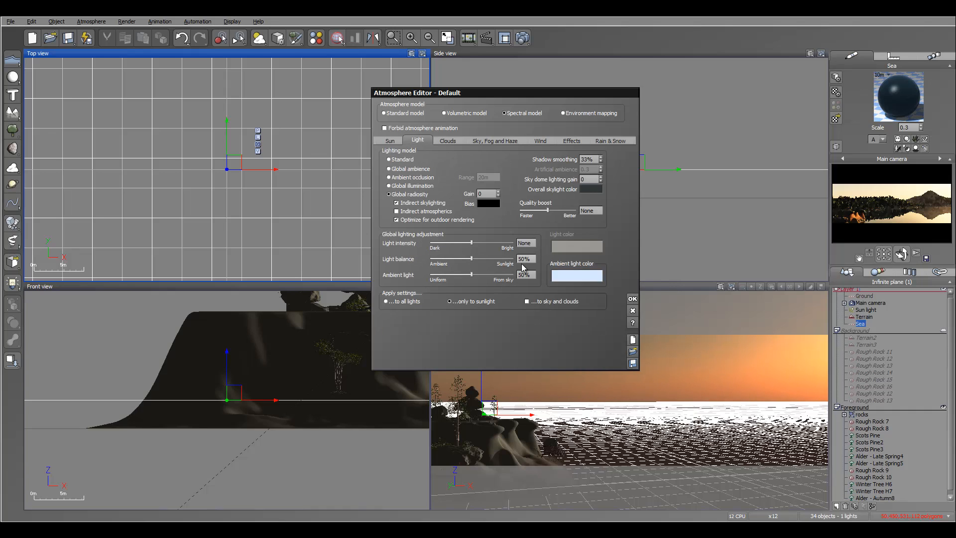
Set the ambient light color to saturated blue (Red 0, Green 104, Blue 214) and the light balance to 62%.
right_click(577, 280)
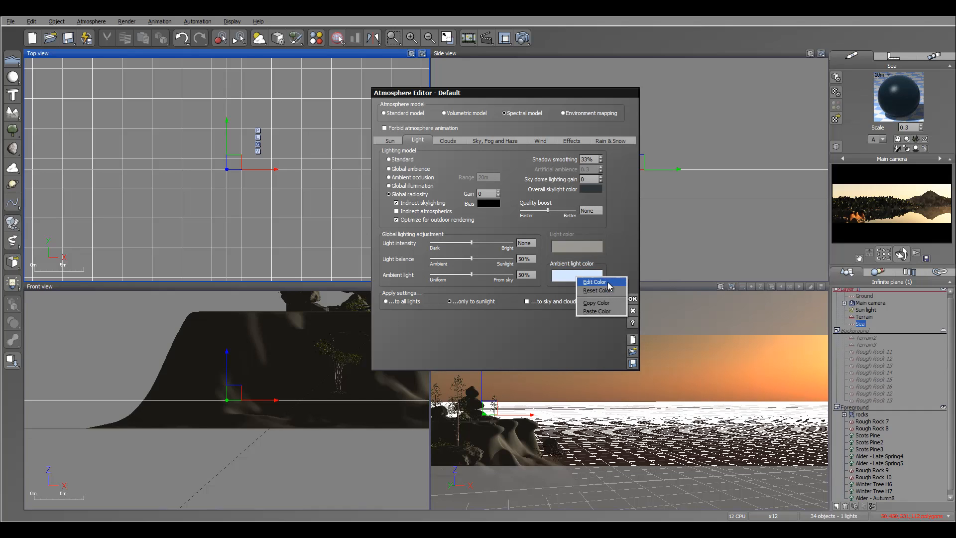
click(606, 287)
drag(530, 315, 531, 320)
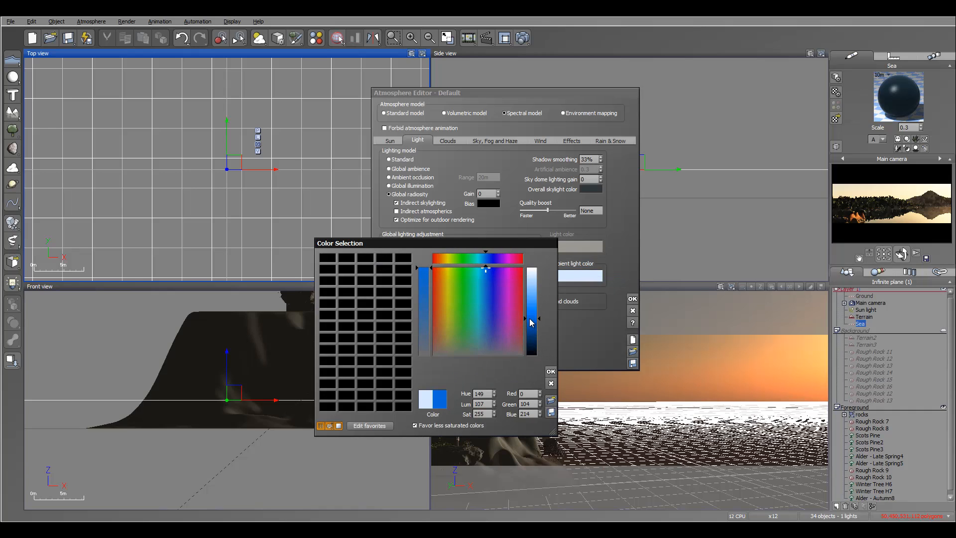
click(551, 371)
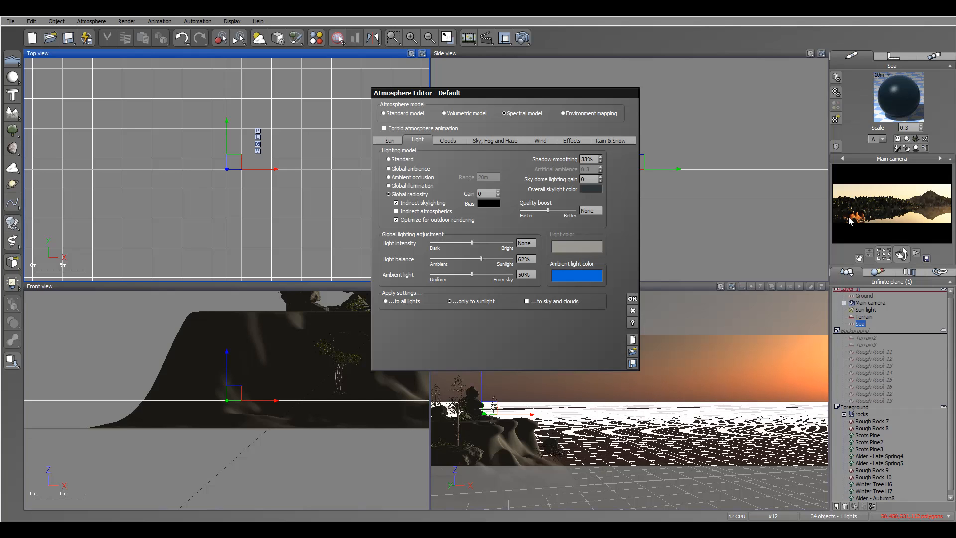
Add a Dark Cumulus cloud layer from the Spectral 2 collection to the atmosphere.
click(446, 141)
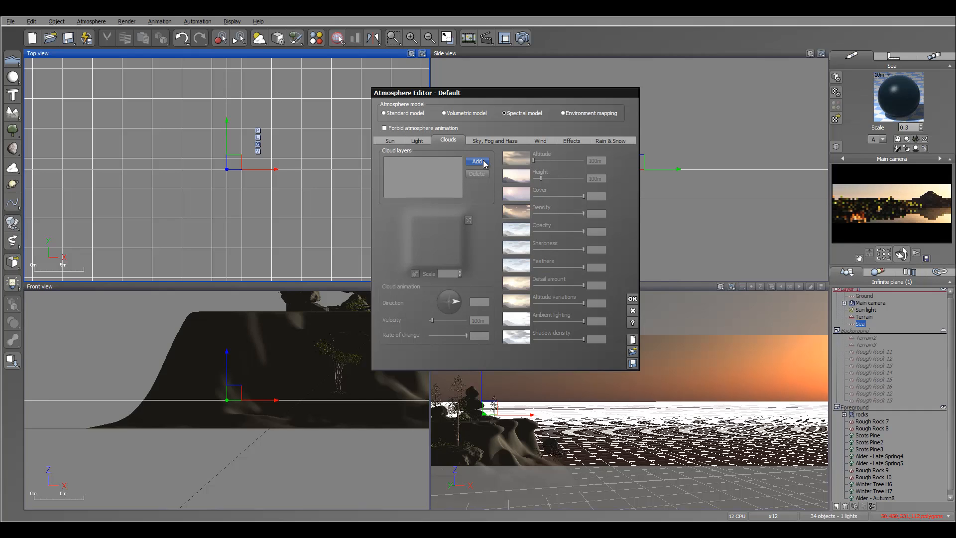
click(483, 163)
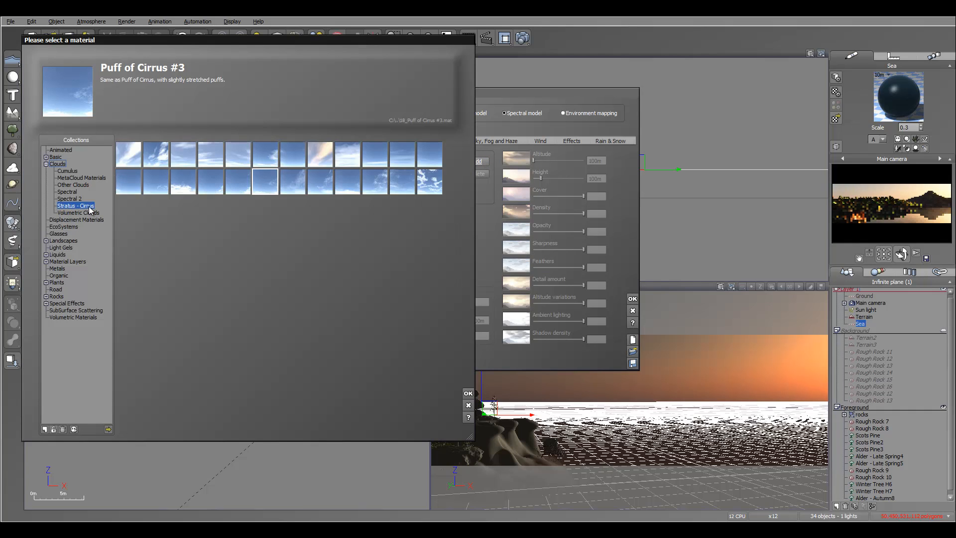
click(73, 199)
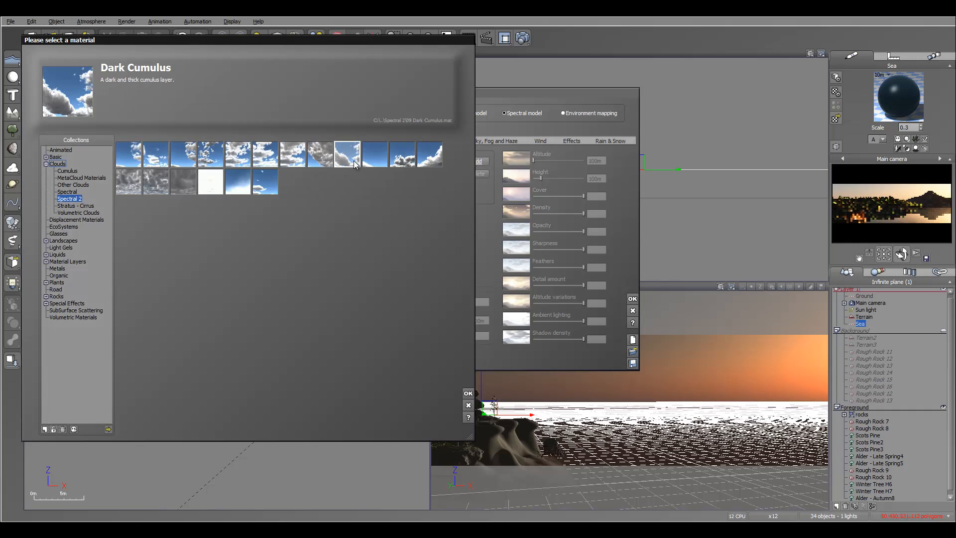
click(468, 394)
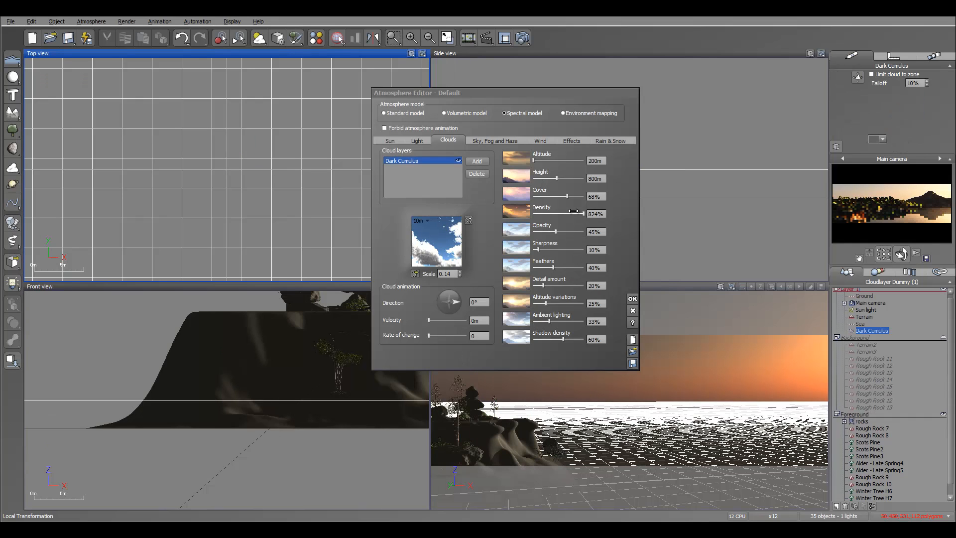
Set the Dark Cumulus layer's cover to 37%, density 73%, opacity 100%, detail amount 70% and altitude variations 100%.
drag(559, 232, 558, 196)
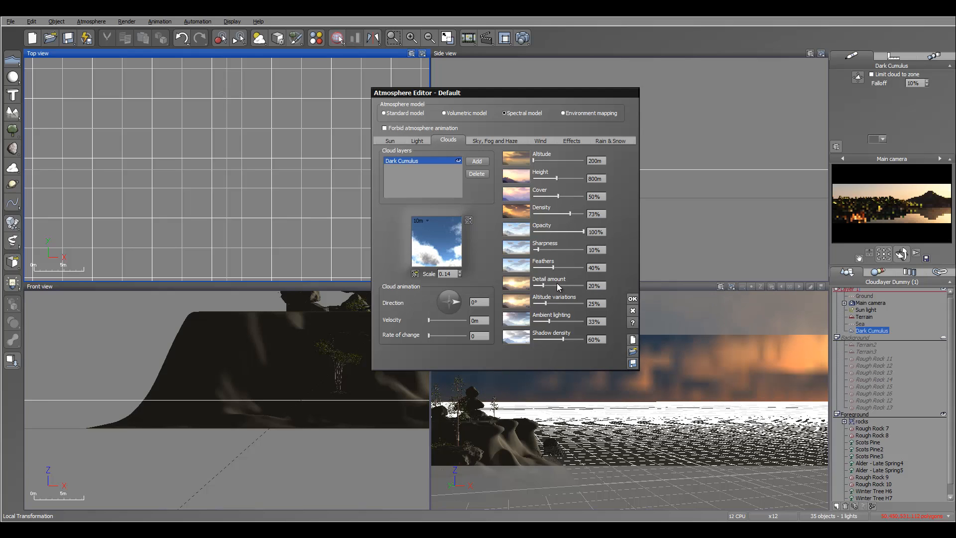
drag(551, 287, 617, 307)
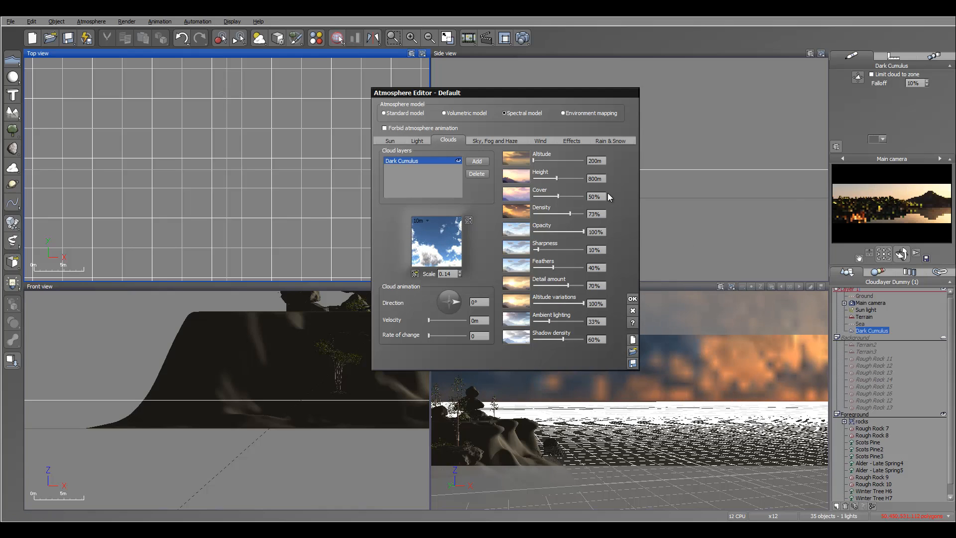
drag(569, 195, 566, 196)
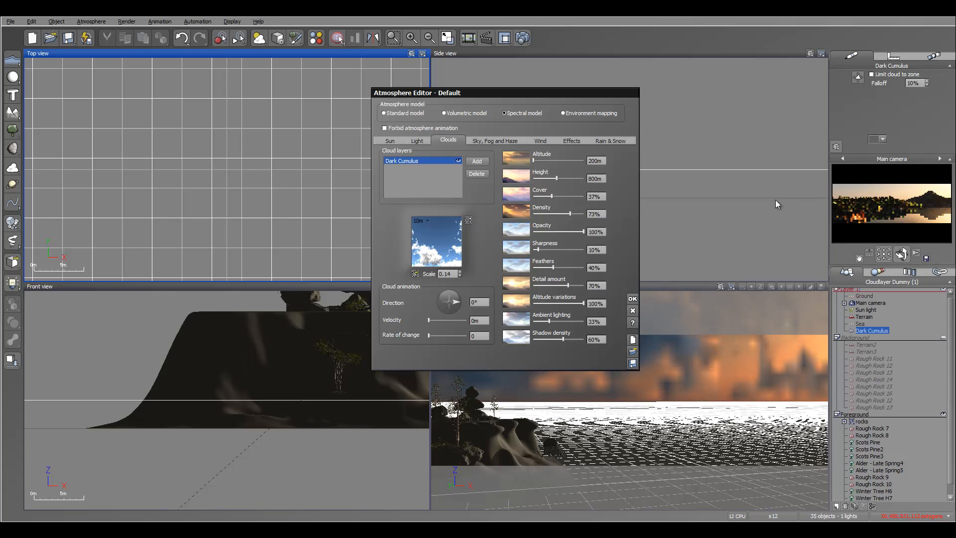
Darken the atmosphere's sky color to a deep blue.
click(486, 142)
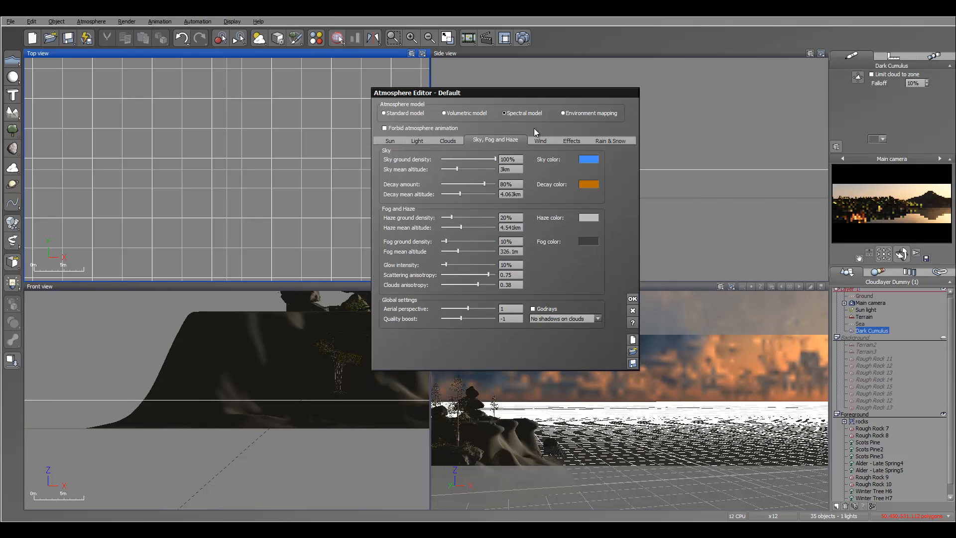
click(594, 159)
click(610, 162)
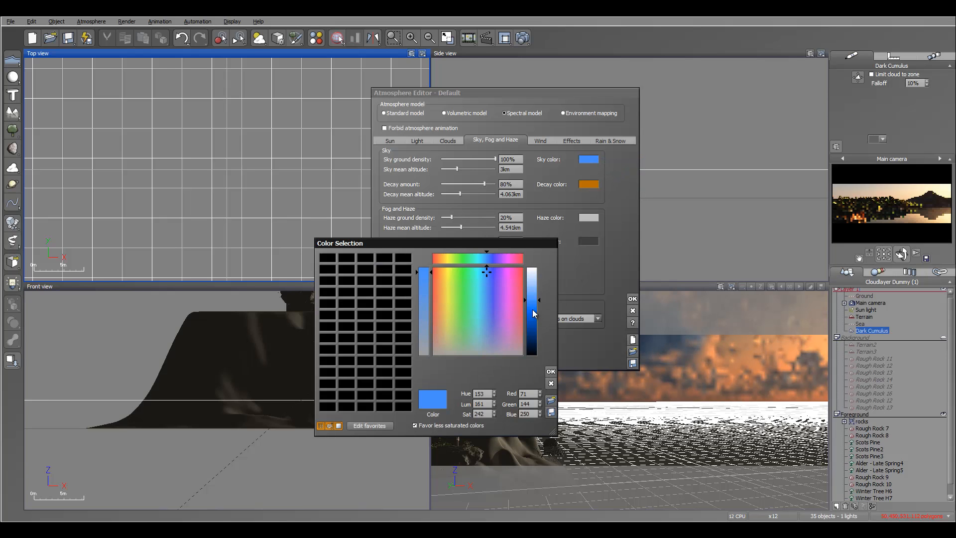
drag(533, 313, 534, 330)
click(551, 371)
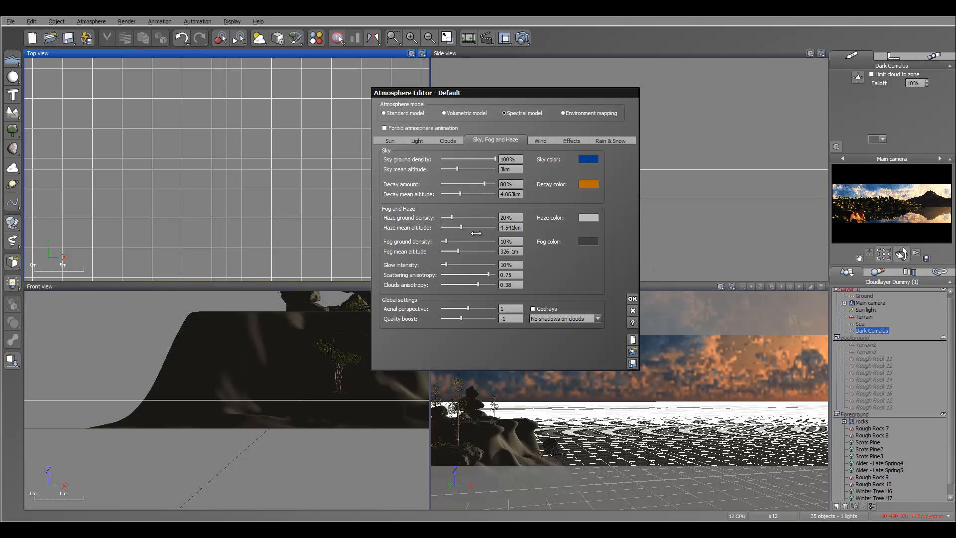
Set the aerial perspective to 6.42 and the fog ground density to 59%.
drag(471, 307, 491, 308)
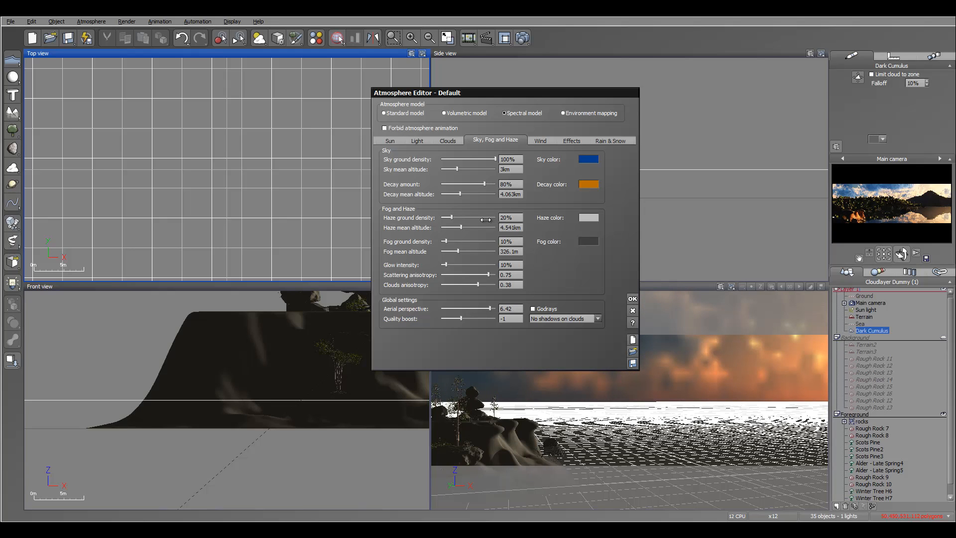
drag(448, 239, 472, 240)
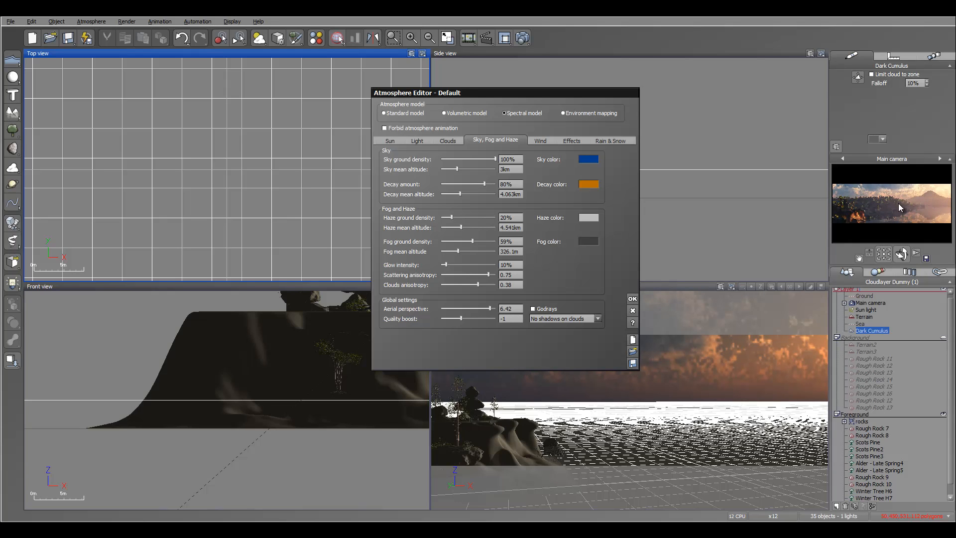
Render an 800x264 preview of the main camera view, review it, and accept the atmosphere changes.
click(523, 39)
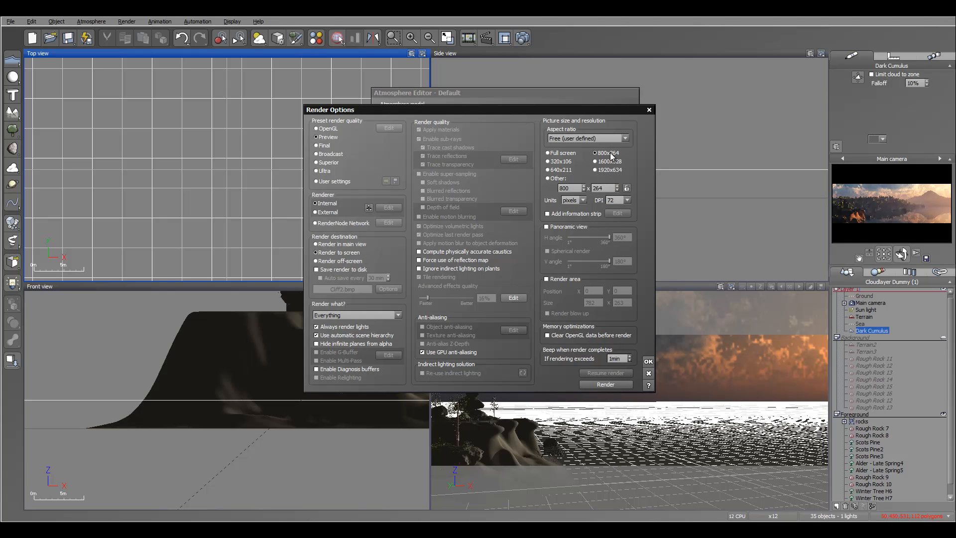
click(649, 361)
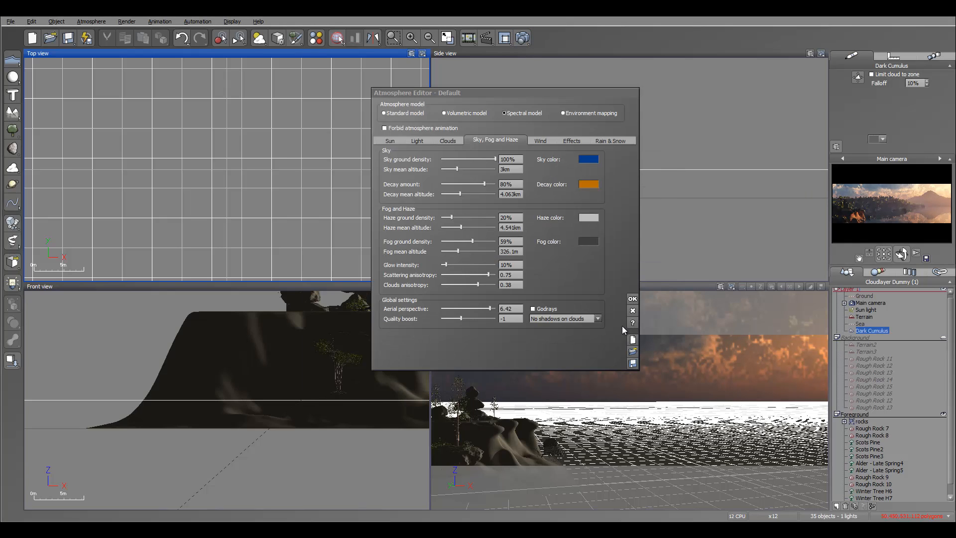
click(522, 39)
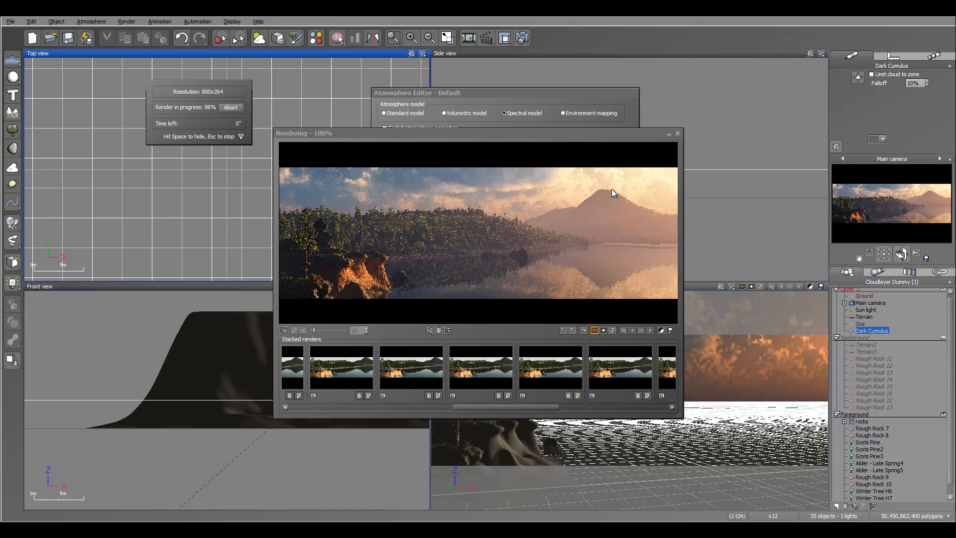
click(619, 381)
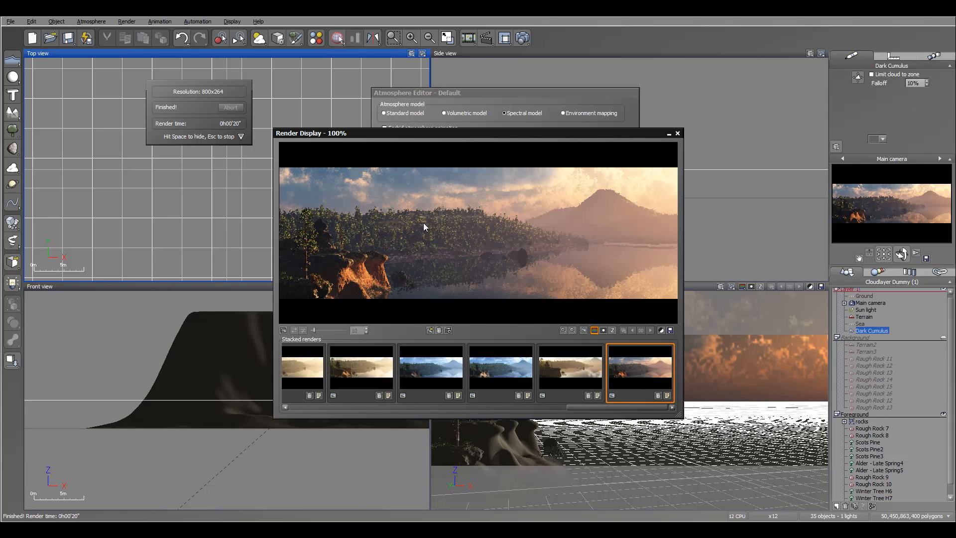
click(678, 133)
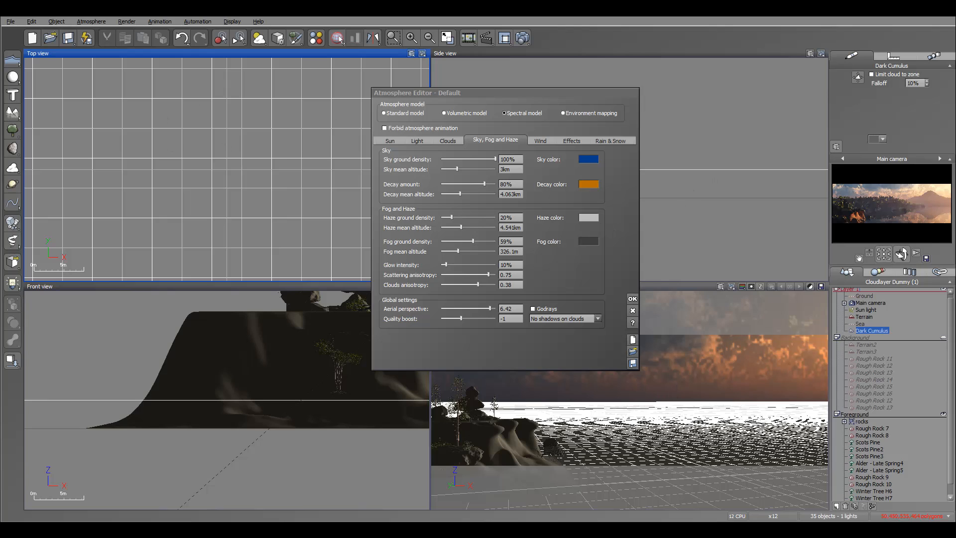
click(574, 277)
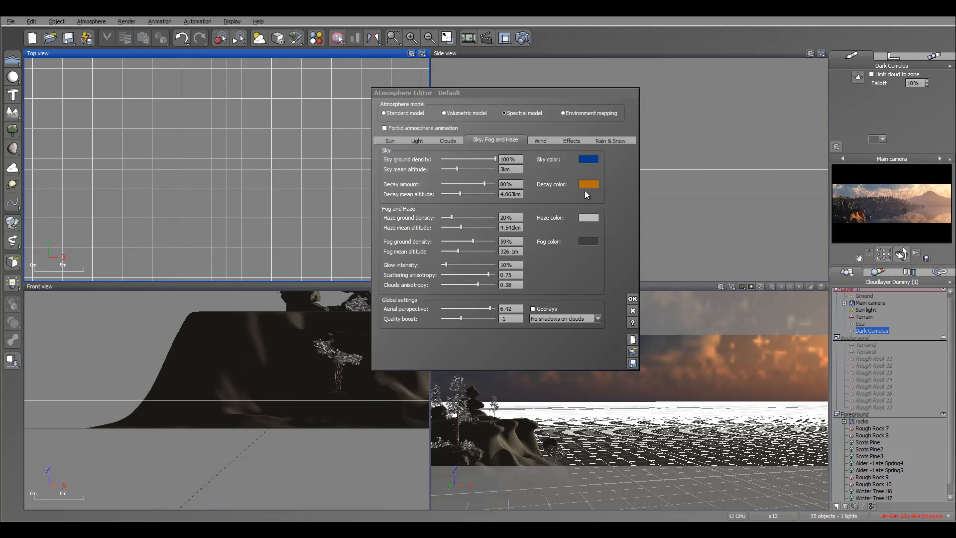
click(633, 299)
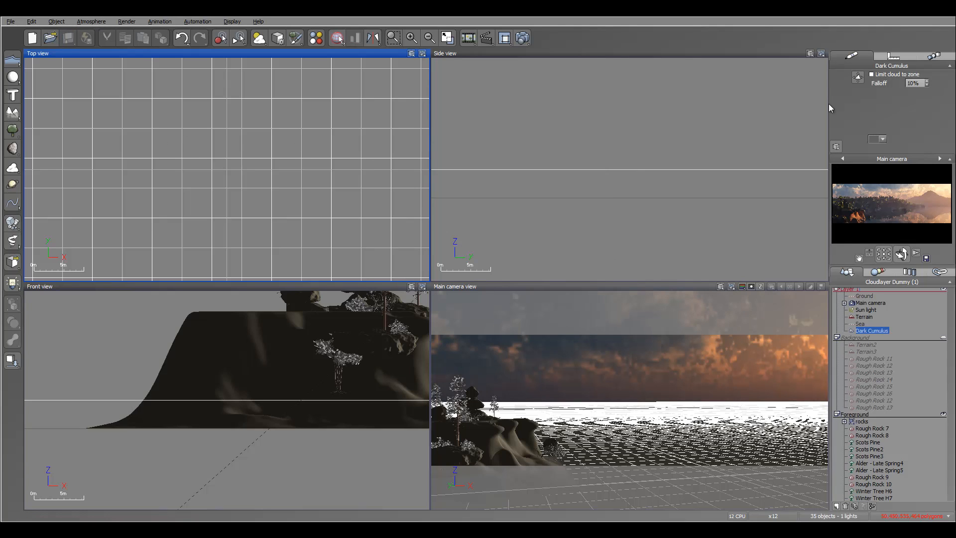
Lower the background Terrain2 by about 1.5 m and Terrain3 by about 2.5 m so their bases meet the ground level.
click(866, 345)
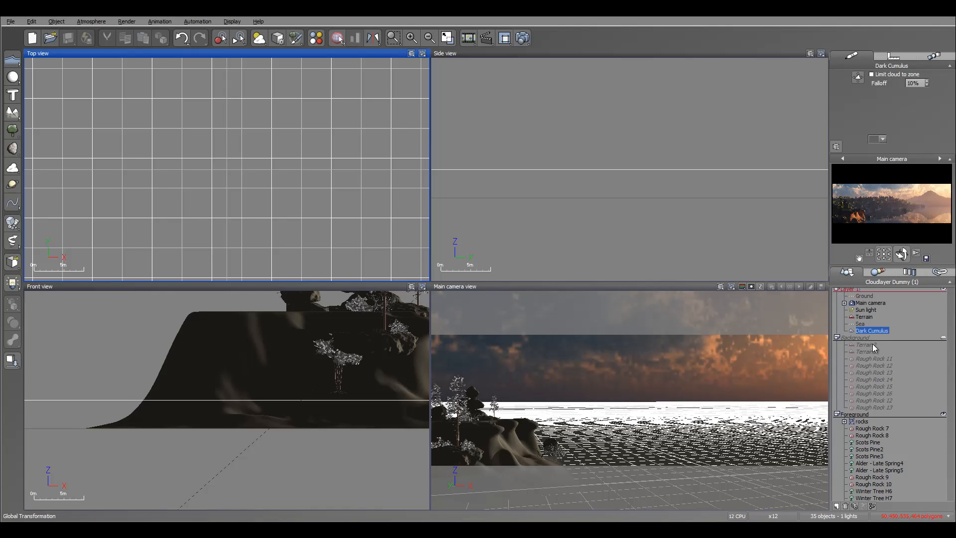
right_drag(695, 123, 666, 144)
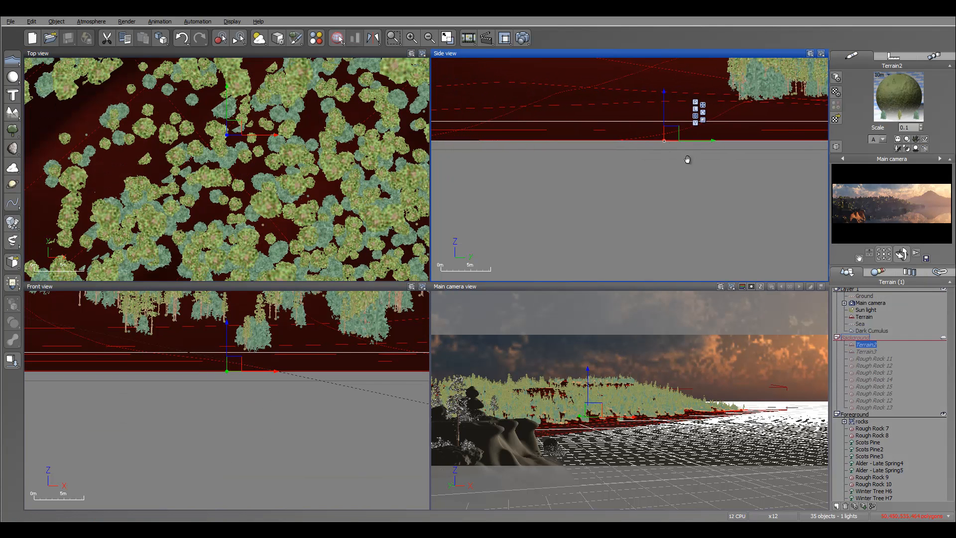
scroll(668, 156, up, 5)
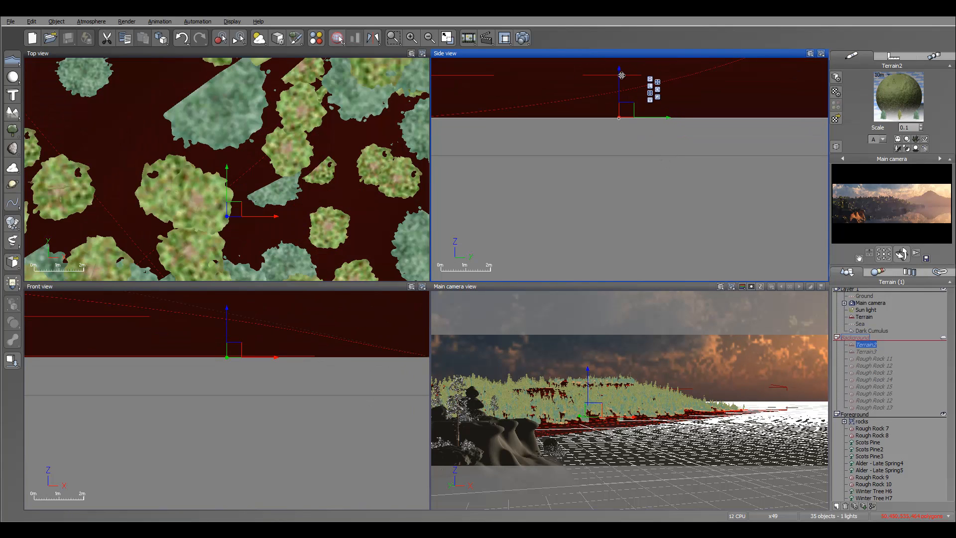
right_drag(622, 77, 617, 111)
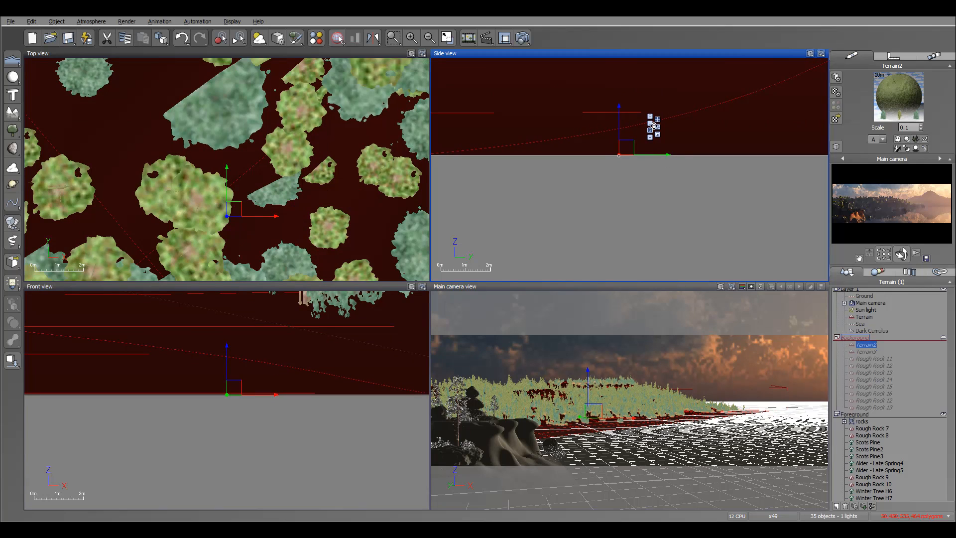
click(871, 354)
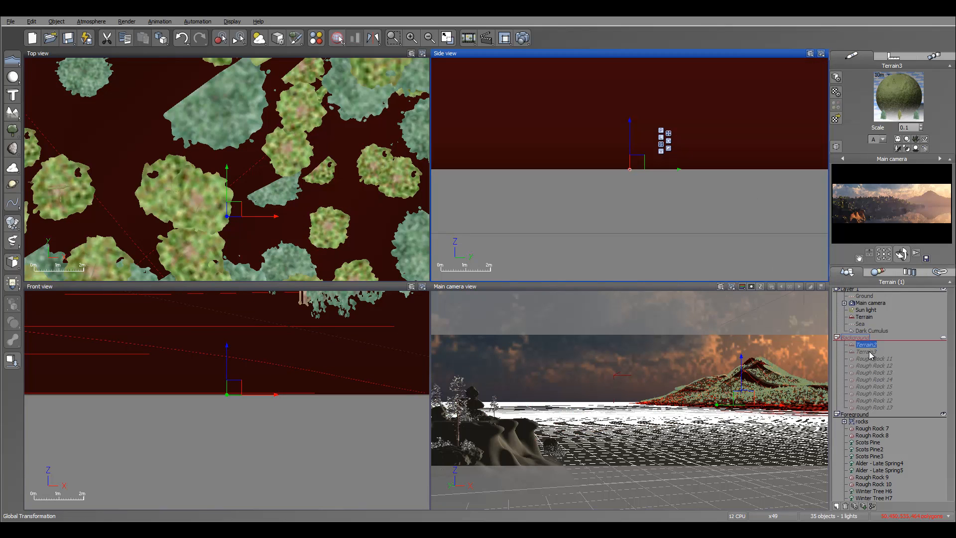
drag(632, 137, 632, 194)
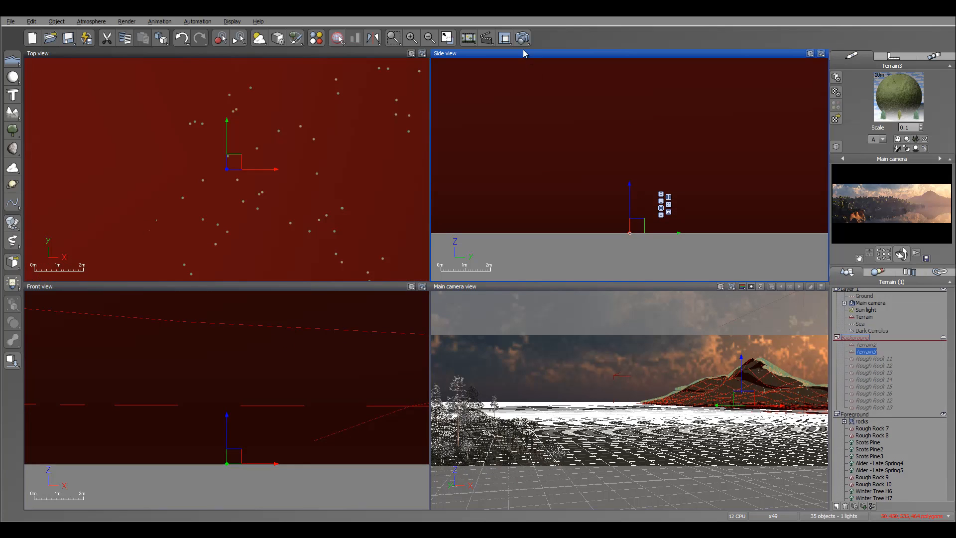
Render the main camera view again and compare it with the previous stacked render.
click(522, 37)
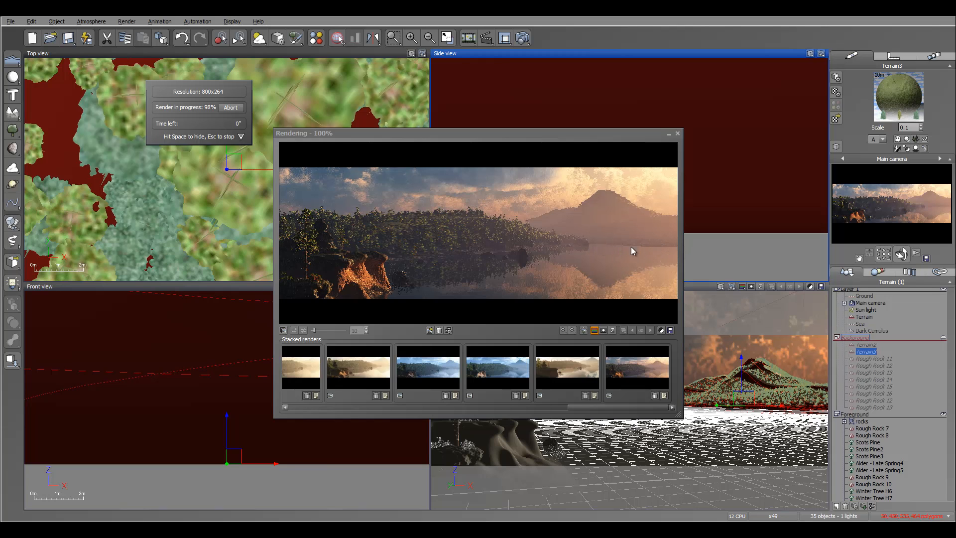
click(618, 380)
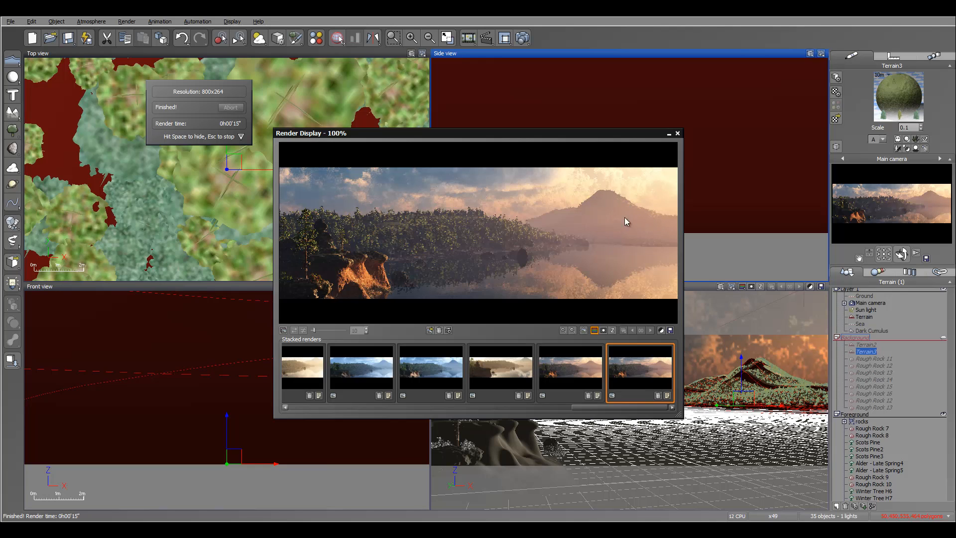
click(677, 133)
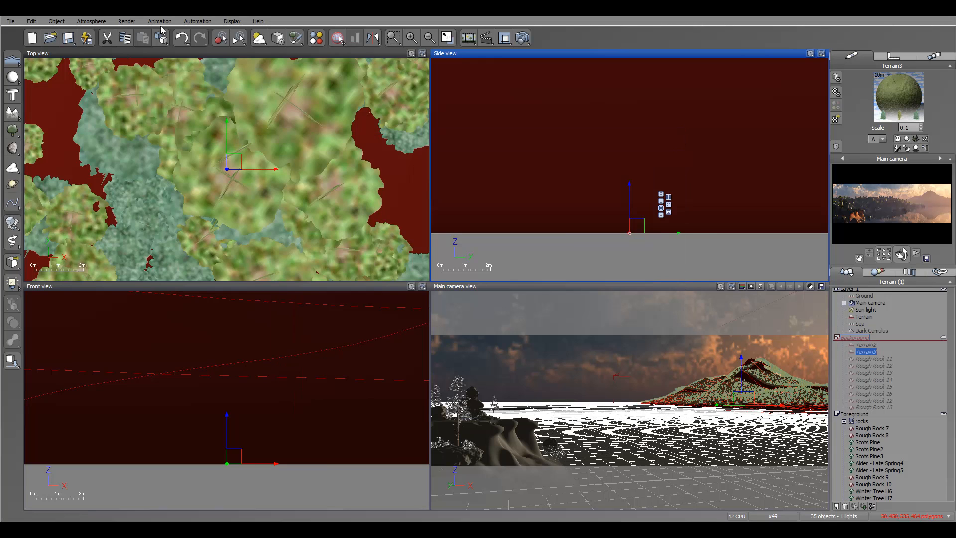
Set the atmosphere's aerial perspective to 5.42, scattering anisotropy 0.79, glow intensity 9%, fog ground density 56% and sky mean altitude 3.738 km.
click(100, 21)
click(108, 84)
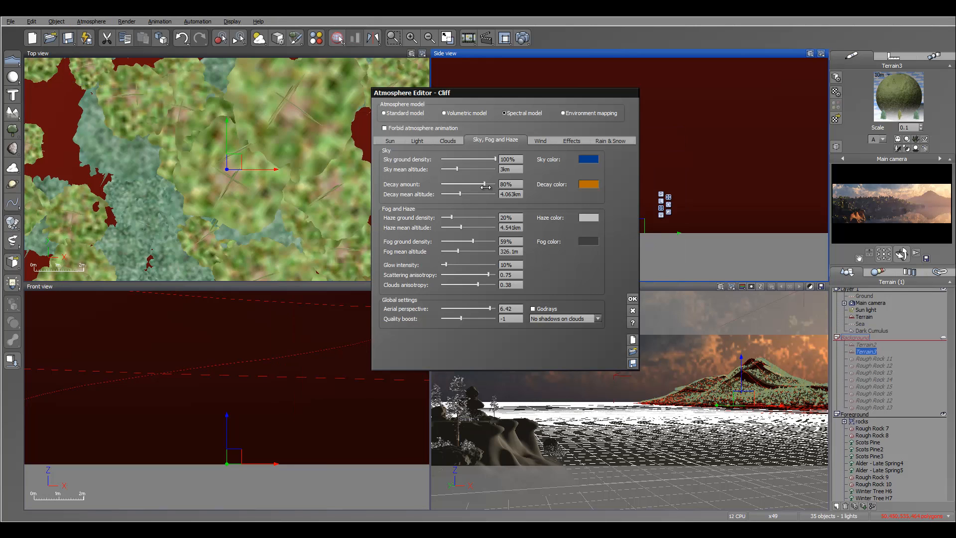
drag(491, 309, 488, 309)
drag(490, 275, 455, 265)
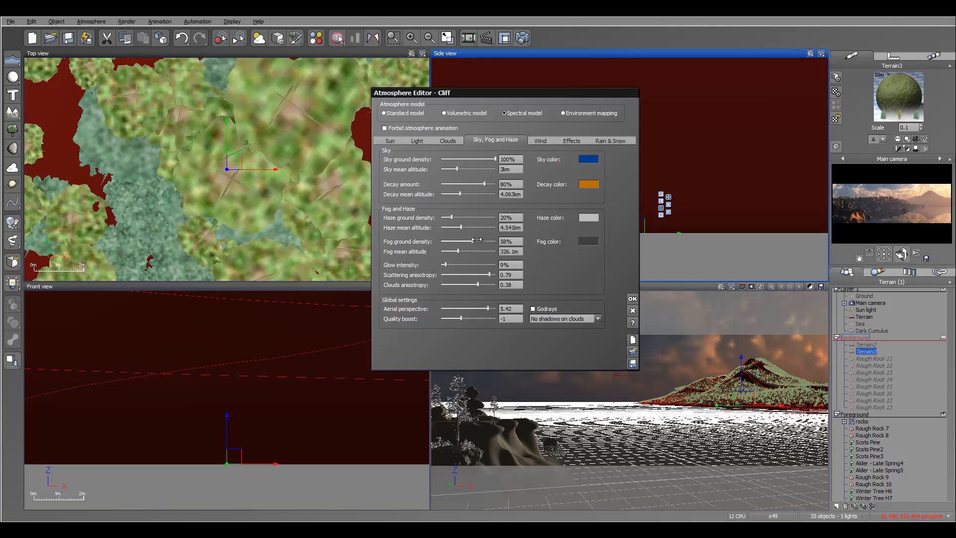
drag(478, 239, 475, 240)
drag(479, 167, 484, 168)
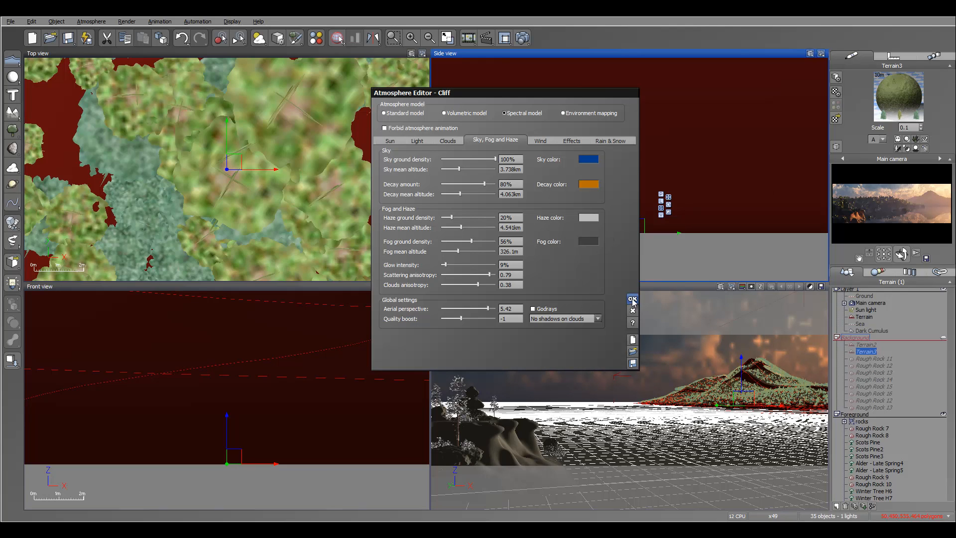
Set the sky, fog and haze quality boost to 0 and review the lighting settings.
click(513, 319)
text(0)
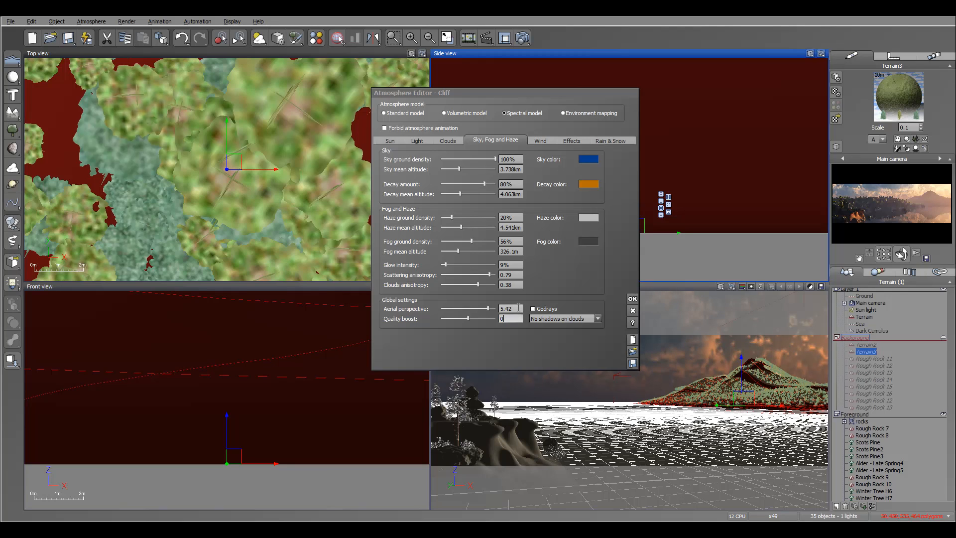
key(Return)
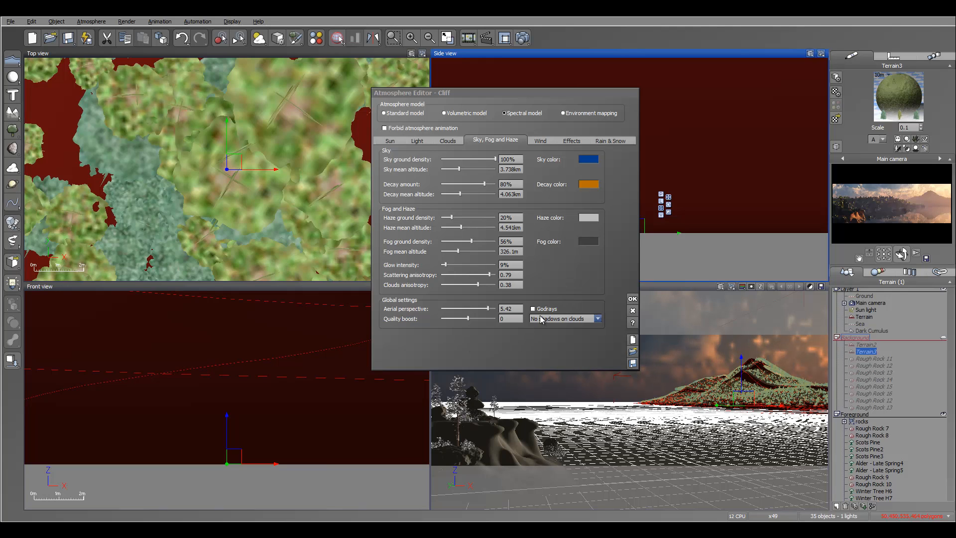
click(420, 141)
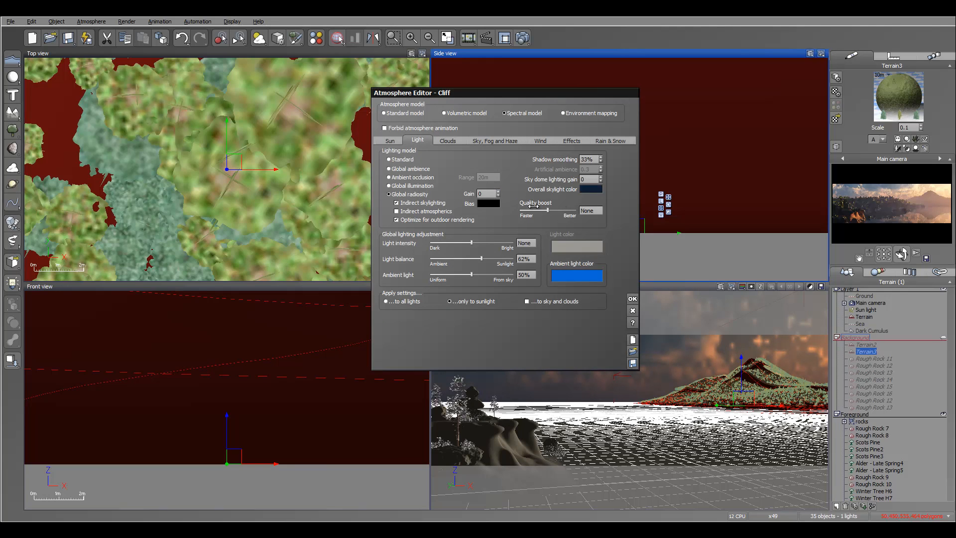
click(504, 141)
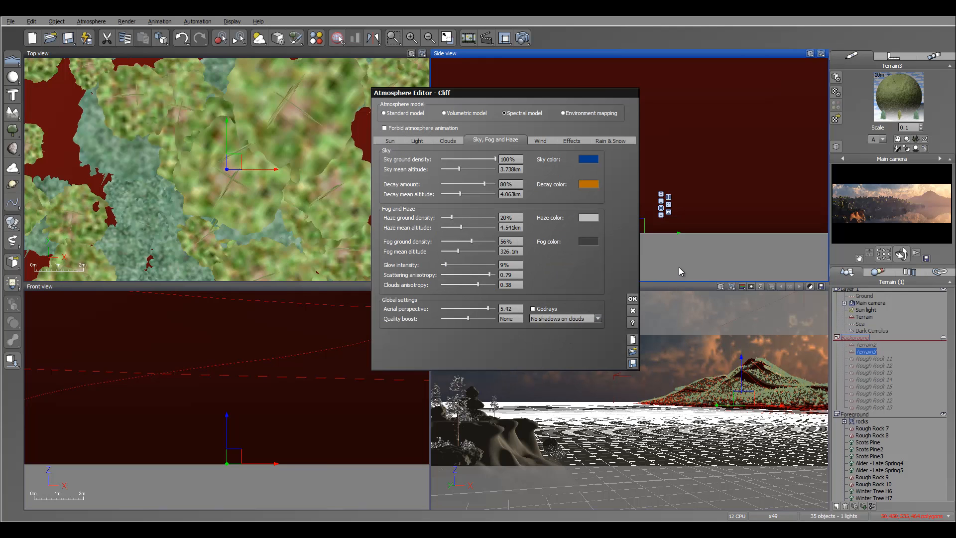
Accept the atmosphere changes, render the scene at Final quality and 1600x528 resolution, and accept the post-render settings.
click(632, 299)
click(469, 38)
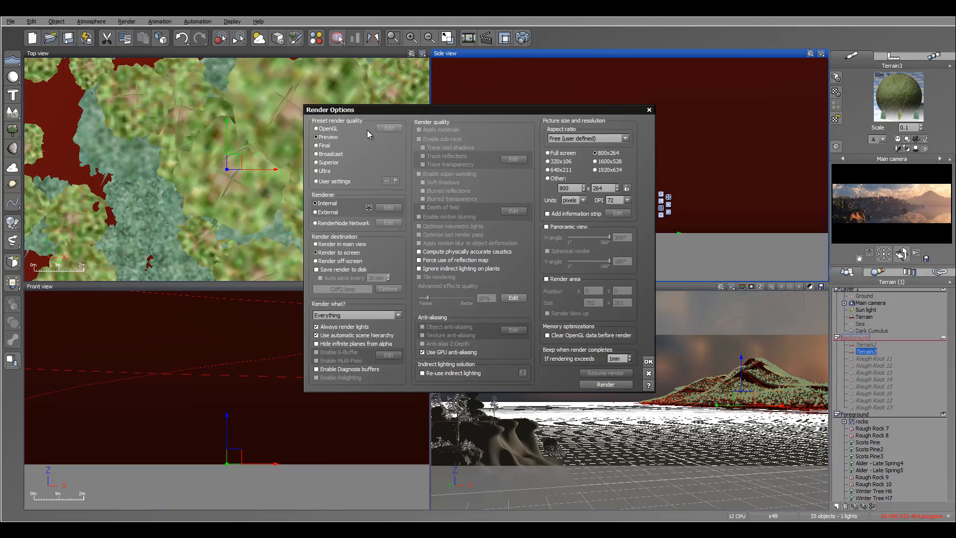
click(602, 162)
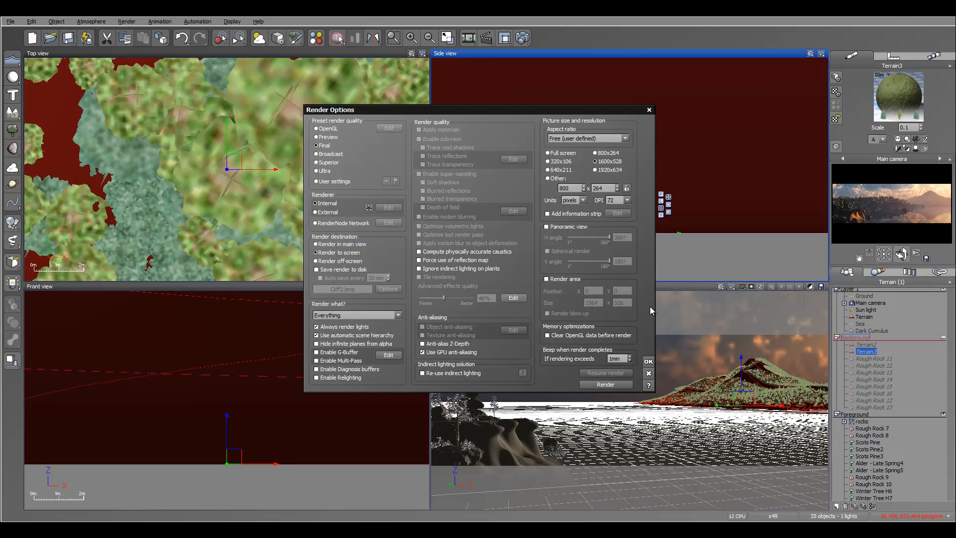
click(612, 388)
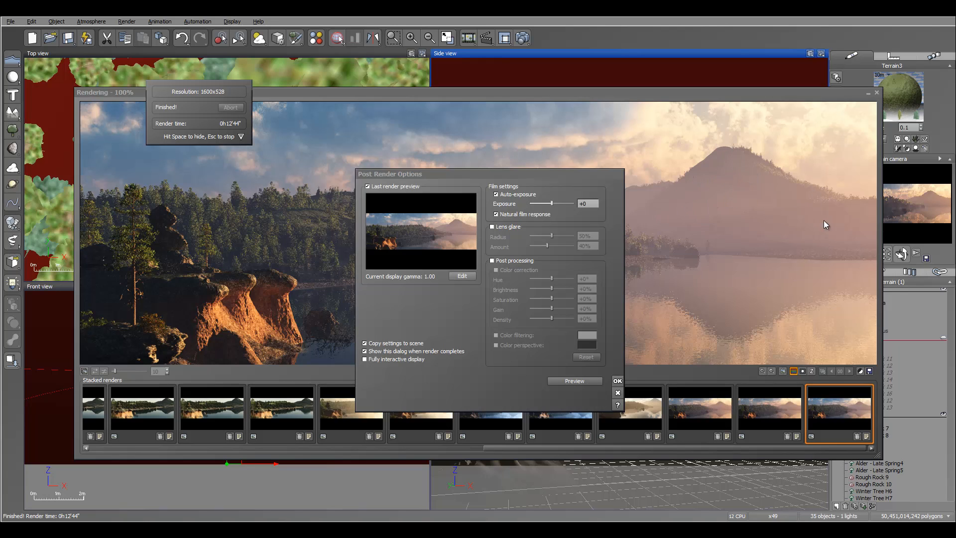
click(618, 380)
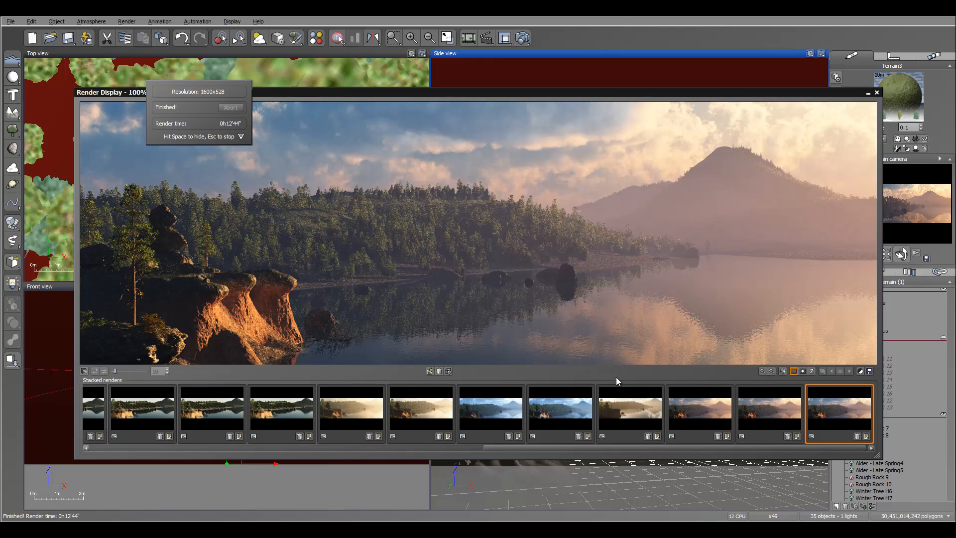
Save the finished render as the Photoshop image Cliff2.psd in the Tutorial folder, overwriting the existing file, and close the render display.
click(873, 372)
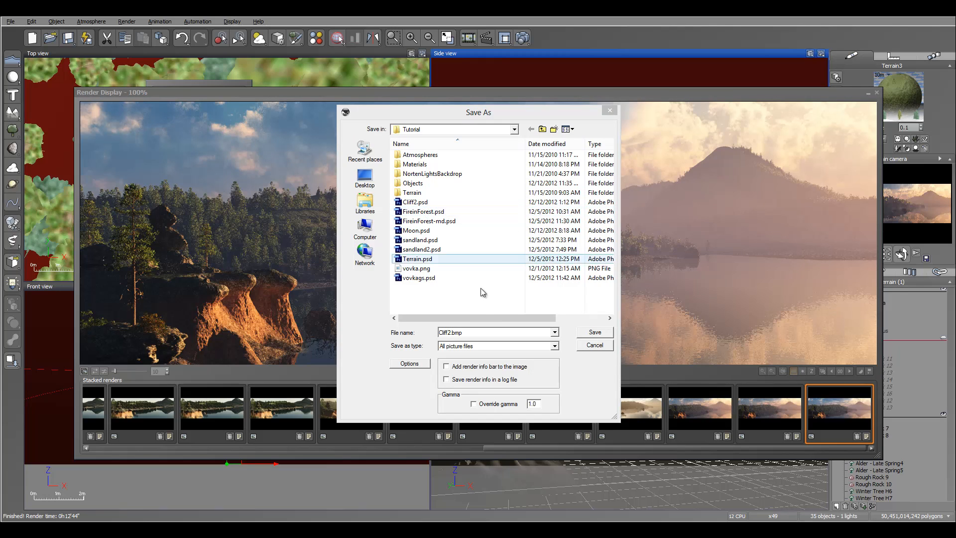
click(501, 346)
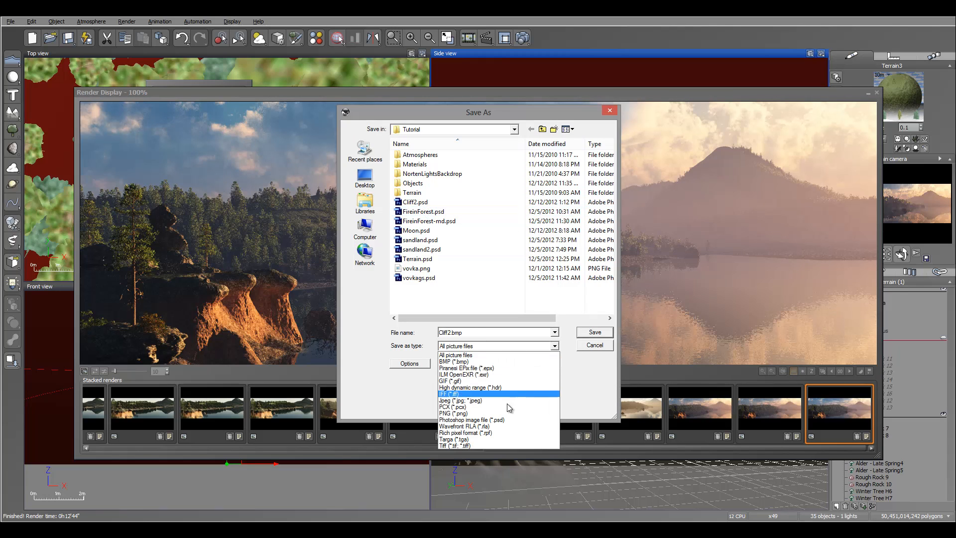
click(510, 422)
click(416, 202)
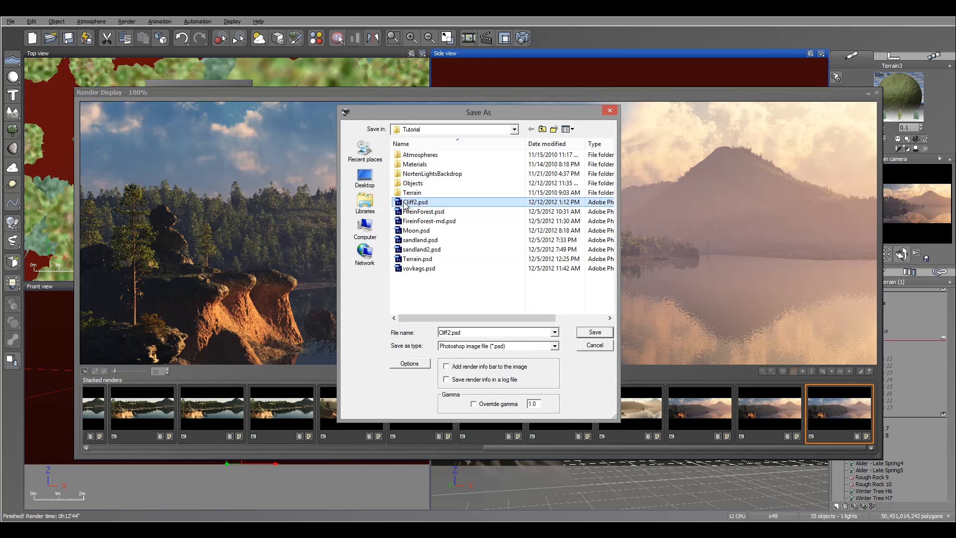
click(596, 331)
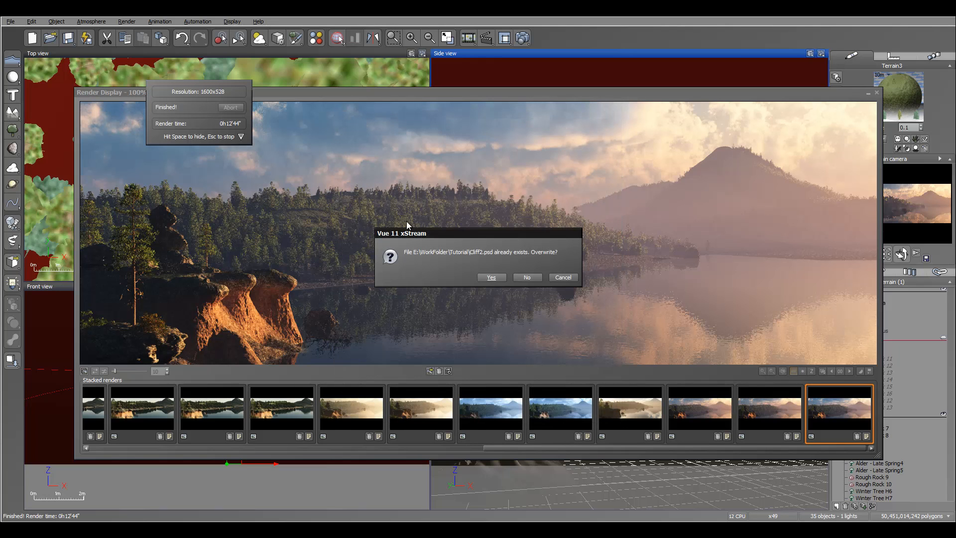
click(491, 277)
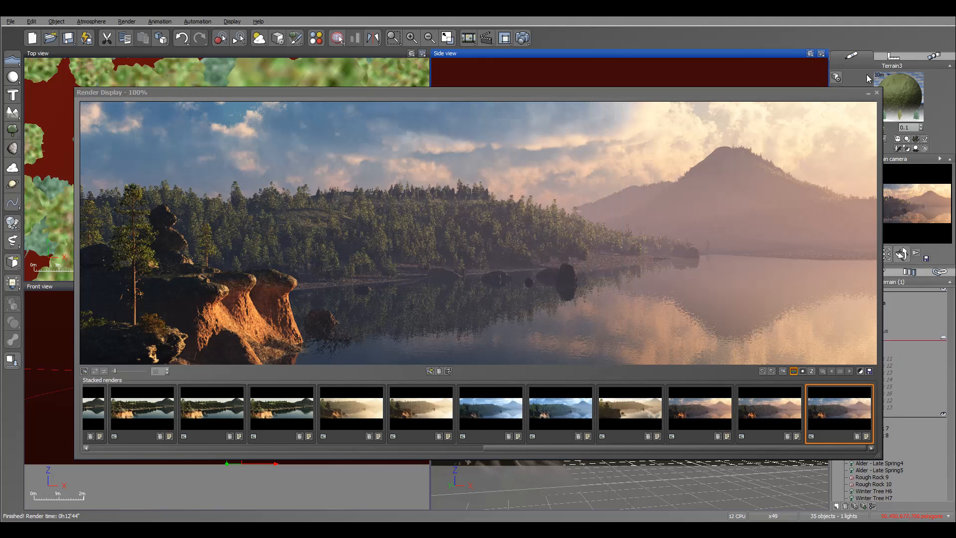
click(877, 95)
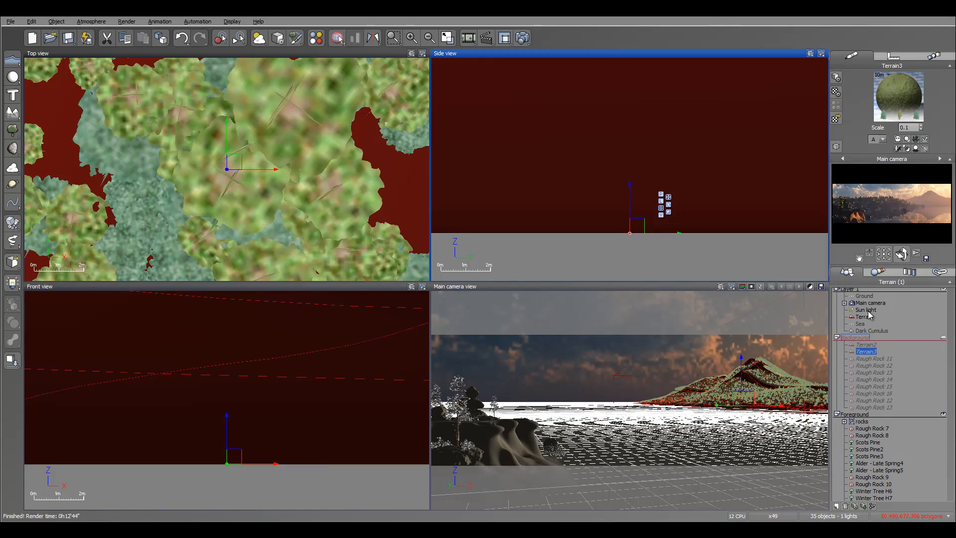
Move the sun light along negative X in the top view to just beyond and slightly left of the foreground terrain.
click(869, 311)
right_drag(162, 193, 254, 196)
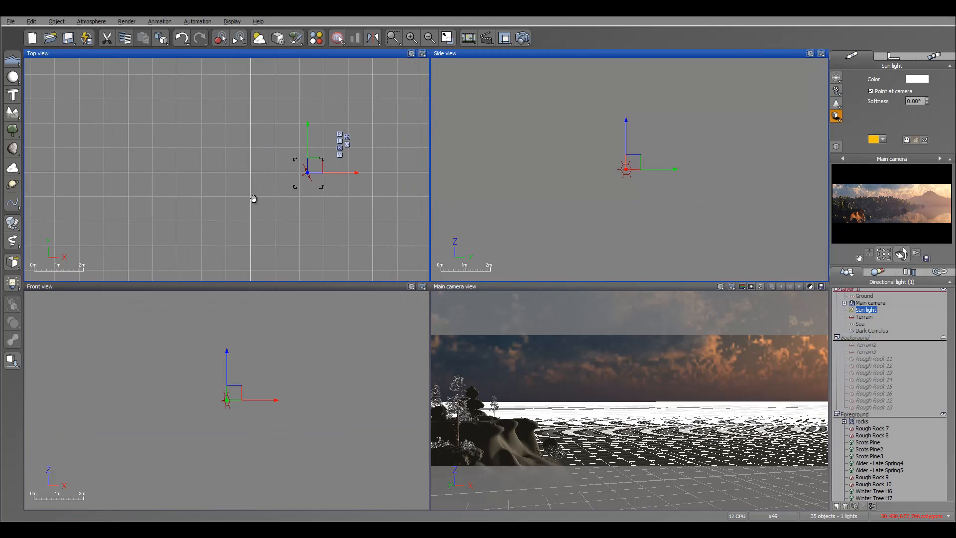
scroll(254, 196, down, 4)
scroll(254, 196, down, 10)
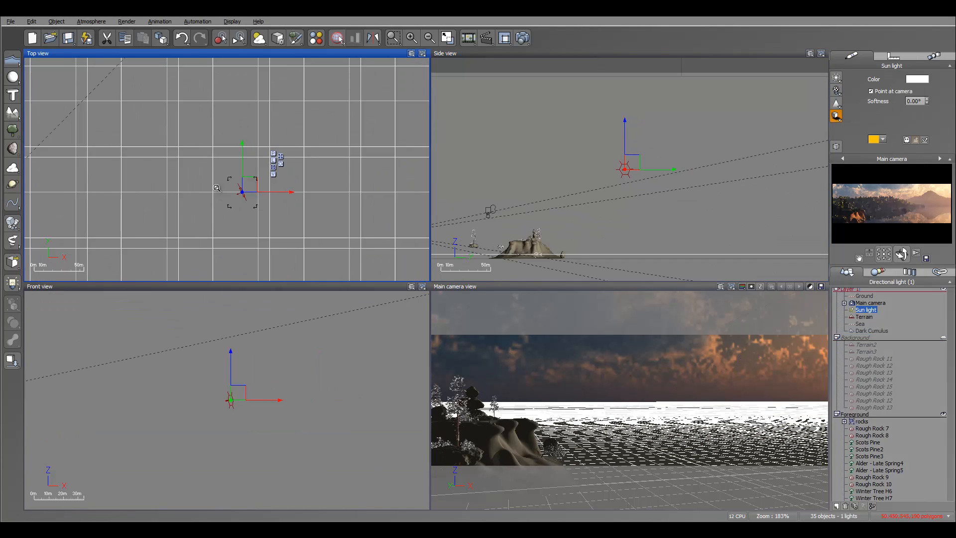
scroll(218, 188, down, 3)
right_drag(162, 197, 315, 177)
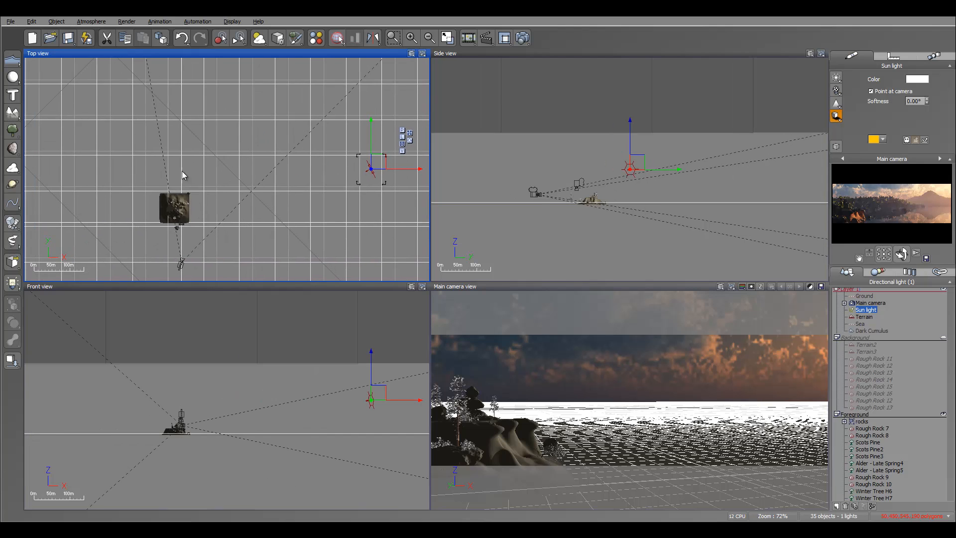
drag(406, 169, 182, 171)
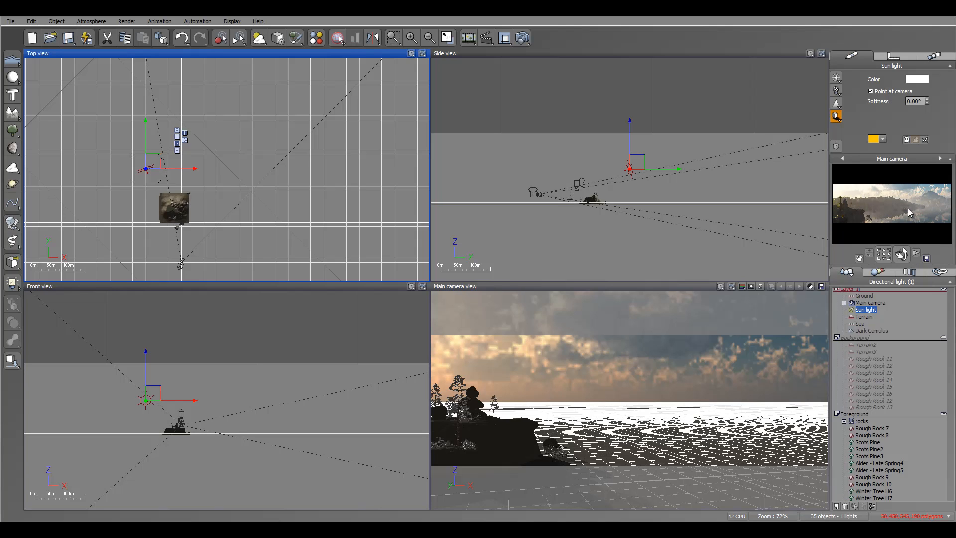
Render the scene again at 1600x528 with the relocated sun and accept the post-render settings.
click(523, 39)
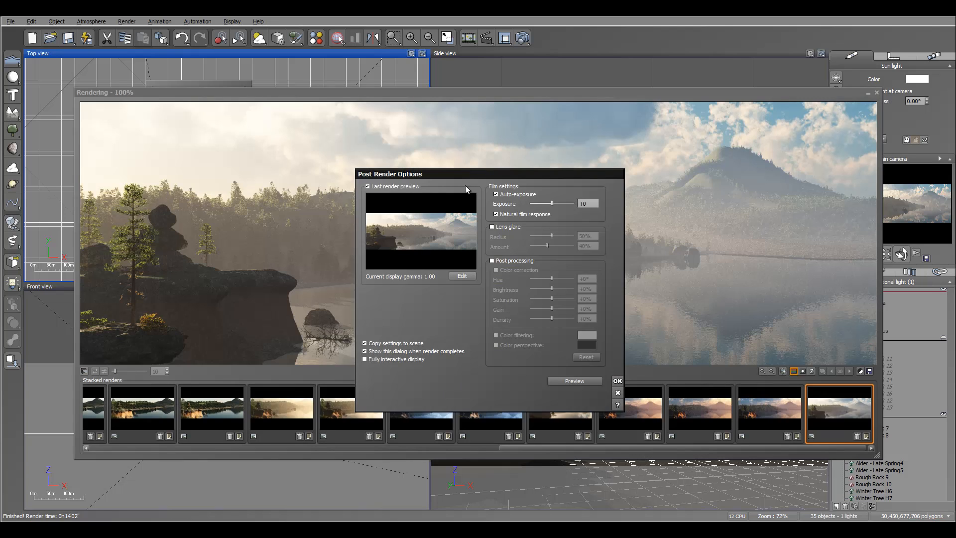
drag(466, 173, 466, 142)
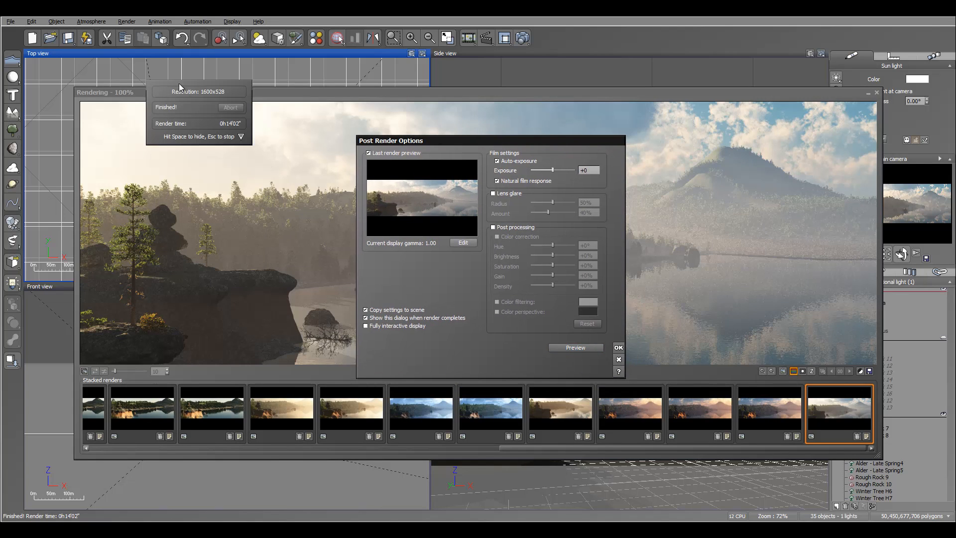
click(618, 348)
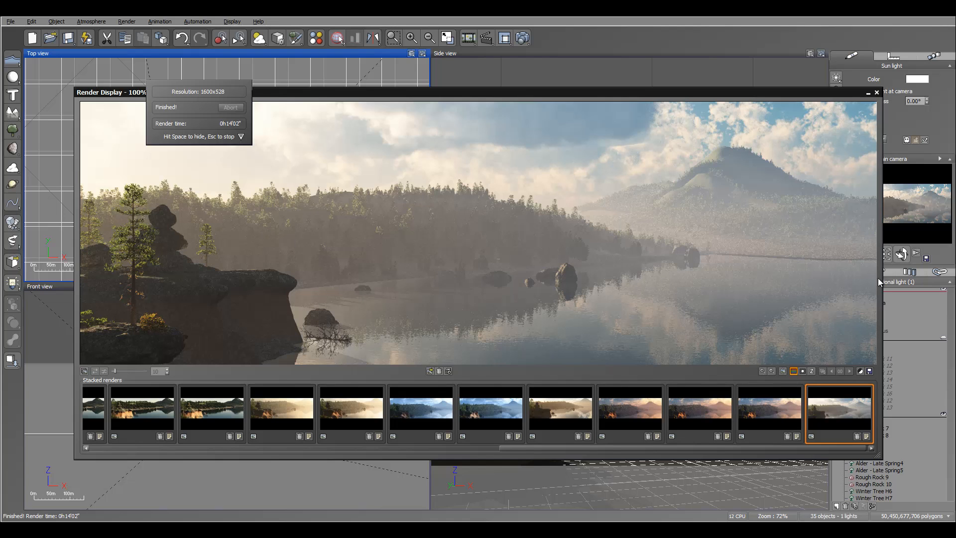
Save the backlit render as a PSD in the Tutorial folder and bring up the previous stacked sunset render for comparison.
click(869, 372)
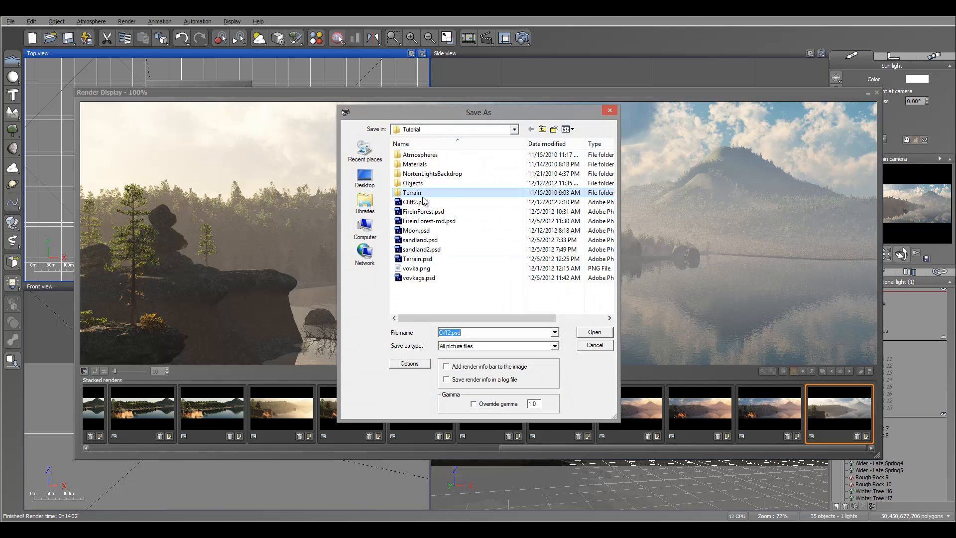
click(418, 202)
click(451, 333)
click(452, 333)
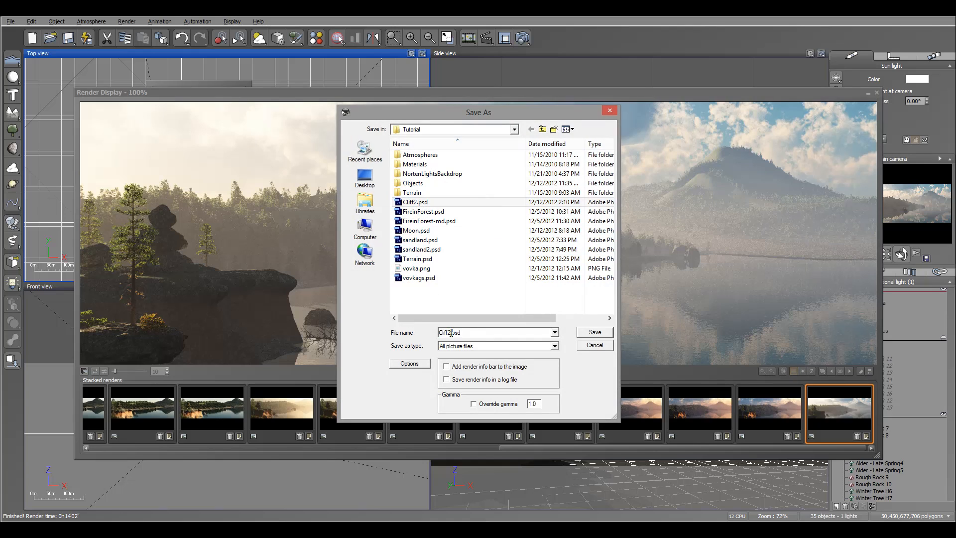
click(607, 333)
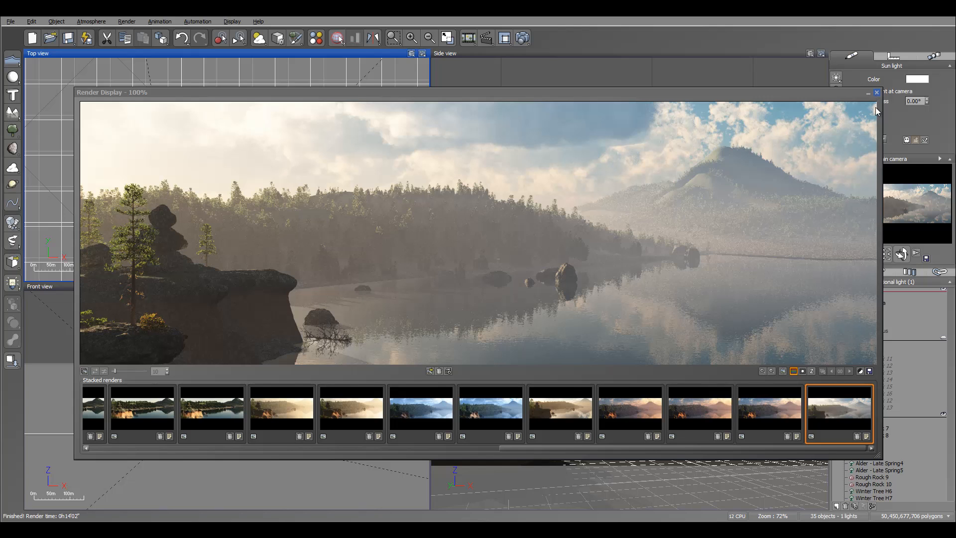
click(770, 413)
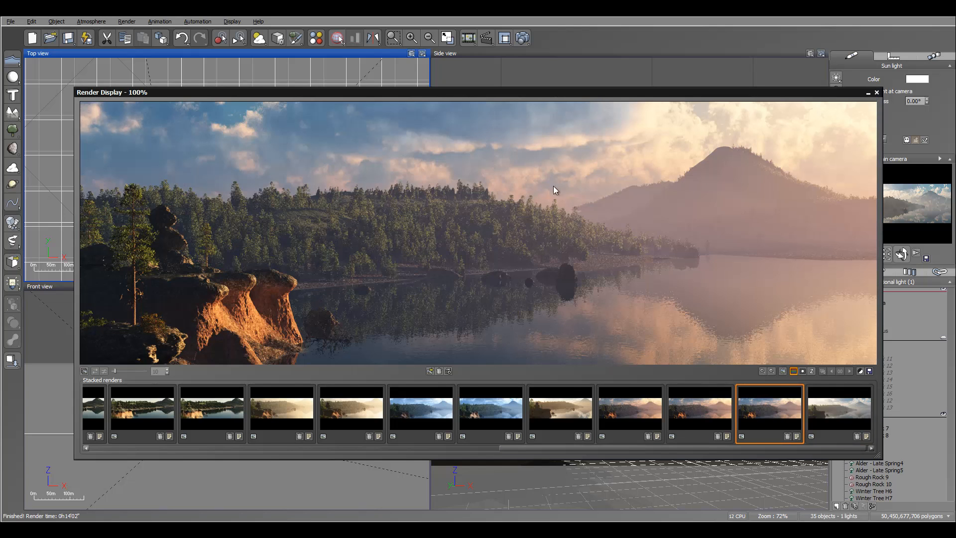